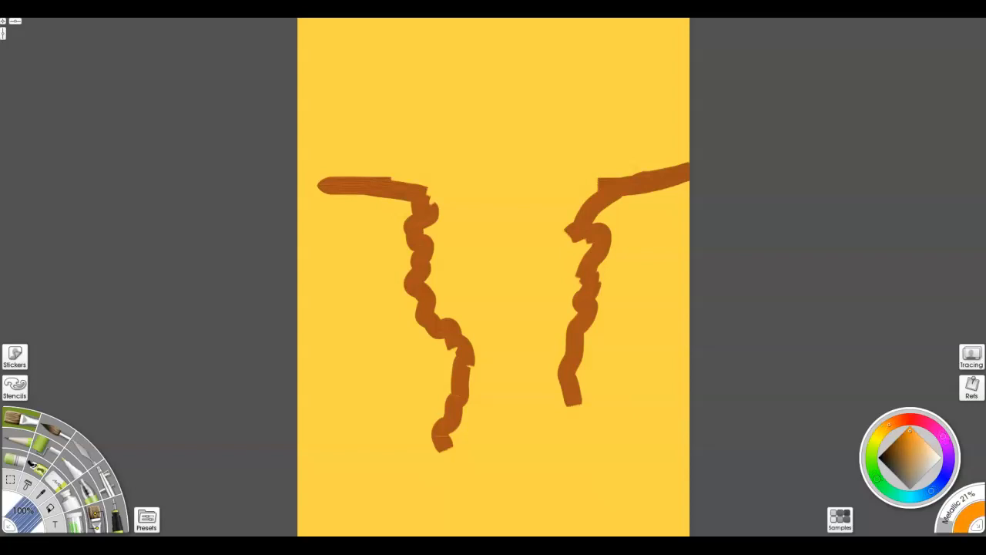
Paint orange strokes along the outer sides of the brown outlines on both cliffs.
mouse_move(584, 382)
left_mouse_down()
mouse_move(613, 246)
mouse_move(600, 212)
mouse_move(654, 202)
mouse_move(609, 247)
left_mouse_up()
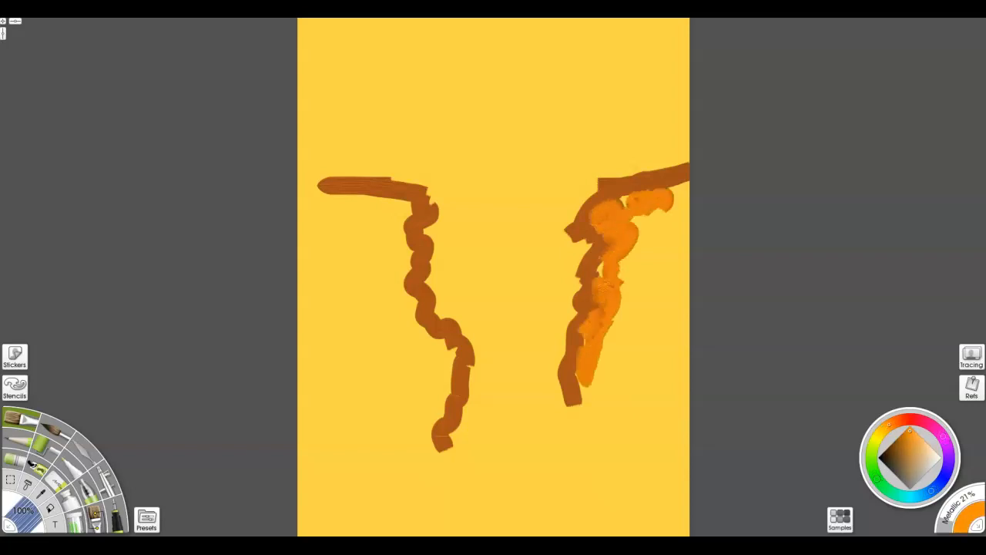
mouse_move(437, 431)
left_mouse_down()
mouse_move(429, 404)
mouse_move(452, 373)
mouse_move(446, 345)
mouse_move(407, 316)
mouse_move(395, 260)
mouse_move(402, 208)
mouse_move(327, 193)
mouse_move(394, 204)
mouse_move(381, 231)
mouse_move(424, 358)
left_mouse_up()
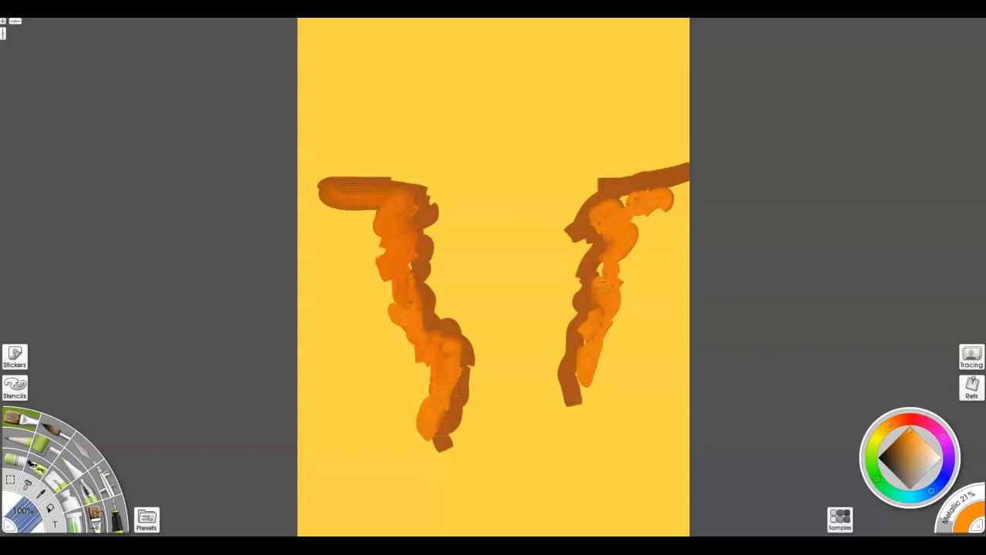
left_click_drag(408, 424, 424, 368)
mouse_move(593, 389)
left_mouse_down()
mouse_move(618, 338)
mouse_move(641, 342)
mouse_move(649, 307)
mouse_move(625, 376)
mouse_move(581, 399)
left_mouse_up()
Shift the paint hue to red-orange and brush it down the outer sides of both cliffs.
left_click_drag(889, 425, 896, 421)
mouse_move(620, 381)
left_mouse_down()
mouse_move(631, 379)
mouse_move(662, 319)
mouse_move(635, 293)
mouse_move(639, 258)
mouse_move(667, 206)
mouse_move(662, 259)
left_mouse_up()
mouse_move(409, 428)
left_mouse_down()
mouse_move(409, 354)
mouse_move(388, 320)
mouse_move(366, 215)
mouse_move(339, 197)
mouse_move(308, 197)
left_mouse_up()
mouse_move(385, 308)
left_mouse_down()
mouse_move(384, 435)
mouse_move(374, 448)
left_mouse_up()
left_click_drag(398, 351, 401, 368)
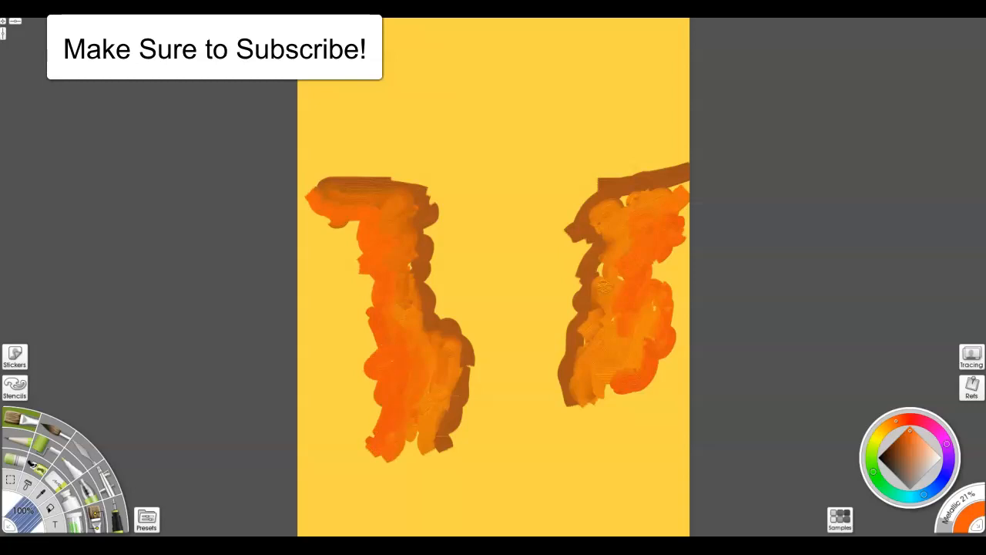
Extend the red-orange strokes over the lower right cliff, its upper edge and the lower left cliff.
mouse_move(623, 392)
left_mouse_down()
mouse_move(614, 432)
mouse_move(591, 436)
mouse_move(573, 412)
mouse_move(637, 412)
mouse_move(662, 377)
mouse_move(662, 285)
left_mouse_up()
mouse_move(606, 269)
left_mouse_down()
mouse_move(609, 219)
mouse_move(678, 179)
left_mouse_up()
left_click_drag(443, 402, 412, 472)
mouse_move(424, 416)
left_mouse_down()
mouse_move(362, 408)
mouse_move(369, 324)
left_mouse_up()
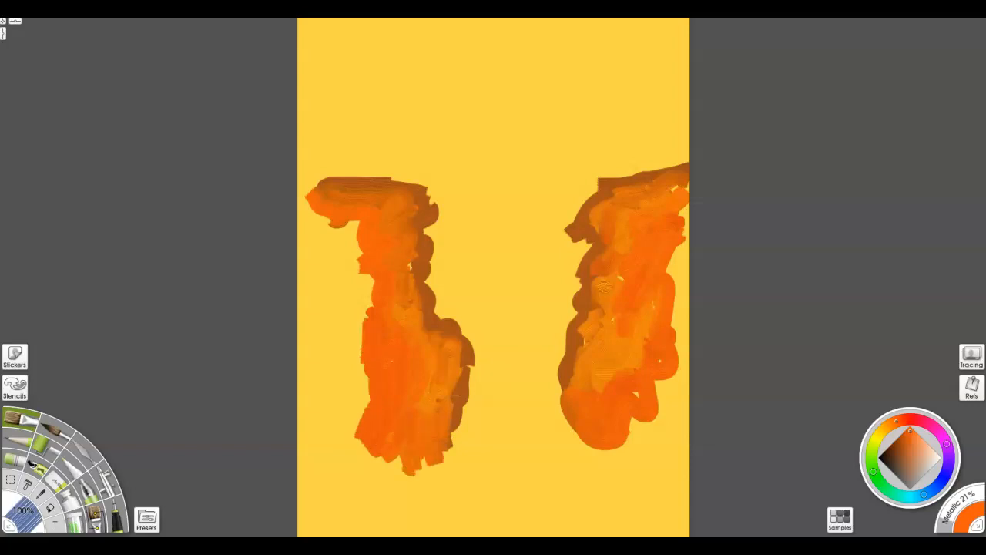
Pick a darker brown-orange and shade the right cliff's inner edge and the upper parts of both cliffs.
left_click(901, 445)
mouse_move(566, 373)
left_mouse_down()
mouse_move(555, 428)
mouse_move(593, 455)
mouse_move(589, 428)
left_mouse_up()
mouse_move(376, 245)
left_mouse_down()
mouse_move(351, 265)
mouse_move(312, 220)
mouse_move(347, 223)
mouse_move(366, 324)
left_mouse_up()
left_click_drag(647, 231, 651, 262)
mouse_move(682, 200)
left_mouse_down()
mouse_move(670, 251)
mouse_move(675, 305)
left_mouse_up()
mouse_move(654, 258)
left_mouse_down()
mouse_move(651, 308)
mouse_move(670, 188)
left_mouse_up()
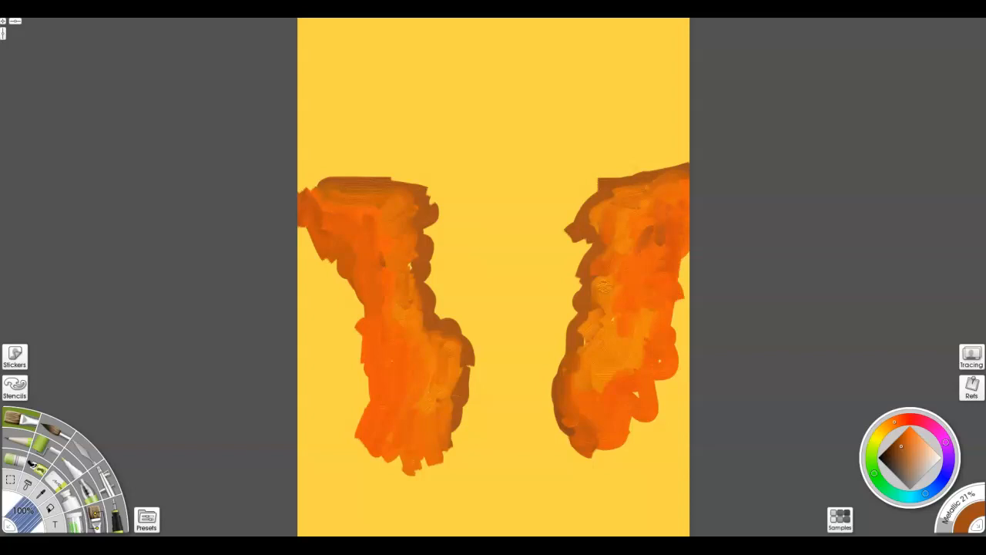
Paint dark brown-orange strokes along the bases of both cliffs, widening them outward.
mouse_move(350, 461)
left_mouse_down()
mouse_move(405, 462)
mouse_move(328, 458)
mouse_move(353, 467)
left_mouse_up()
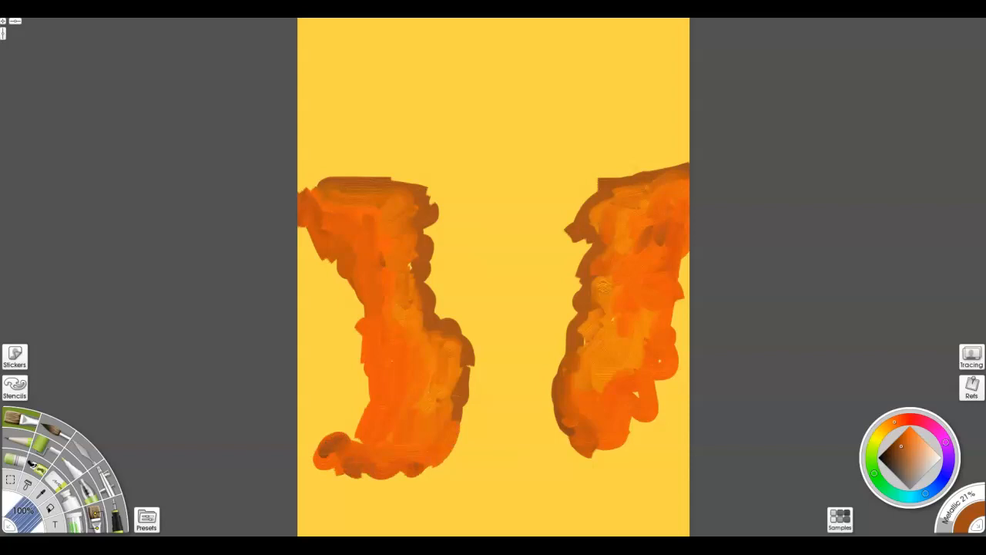
left_click_drag(454, 426, 420, 467)
mouse_move(569, 459)
left_mouse_down()
mouse_move(635, 461)
mouse_move(640, 447)
mouse_move(664, 457)
mouse_move(667, 431)
left_mouse_up()
mouse_move(336, 425)
left_mouse_down()
mouse_move(315, 439)
mouse_move(359, 394)
left_mouse_up()
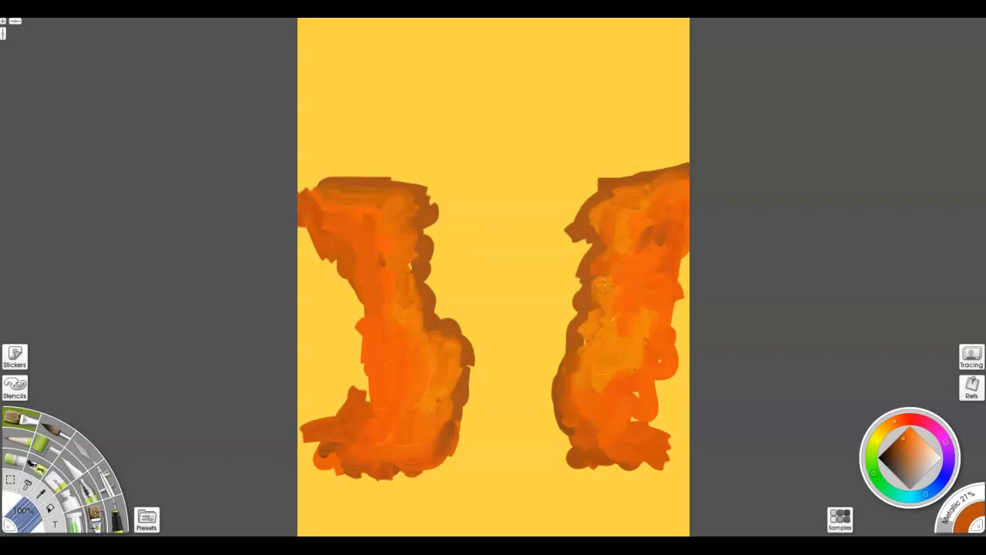
Pick brighter orange shades and paint the left cliff's outer side from its top to its base.
left_click(909, 434)
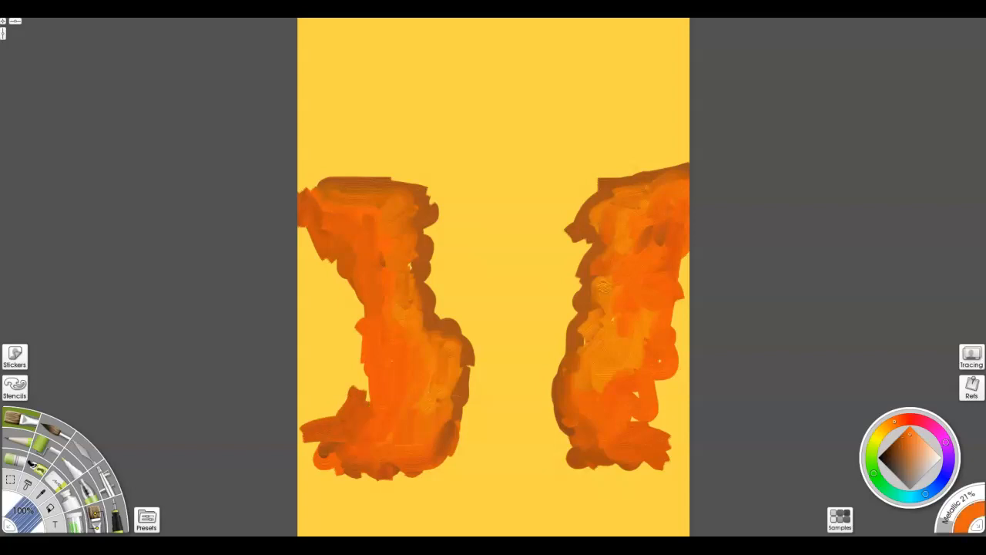
mouse_move(335, 369)
left_mouse_down()
mouse_move(340, 391)
mouse_move(355, 361)
left_mouse_up()
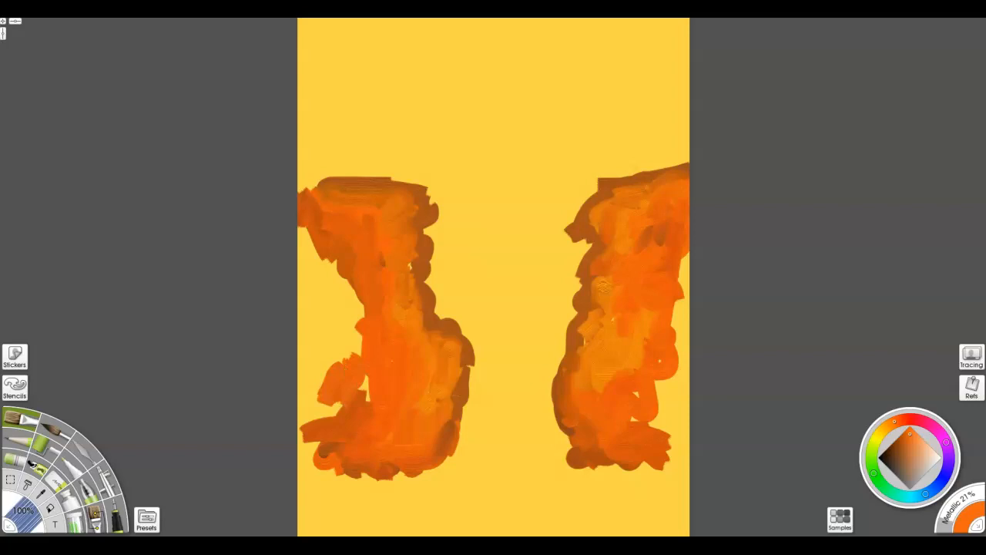
left_click_drag(895, 422, 889, 425)
mouse_move(359, 399)
left_mouse_down()
mouse_move(352, 307)
mouse_move(333, 262)
mouse_move(312, 254)
mouse_move(304, 225)
left_mouse_up()
left_click_drag(352, 361, 302, 463)
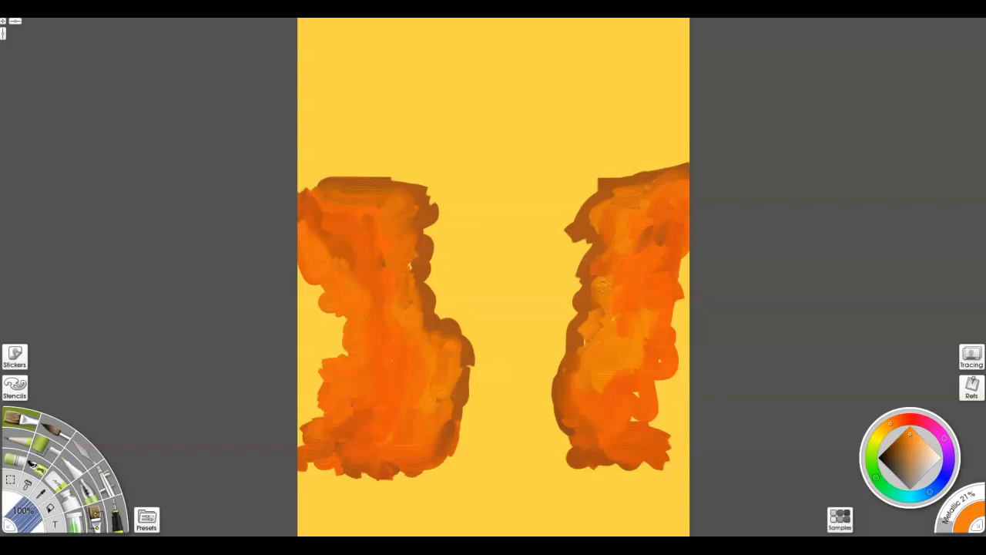
Fill the remaining yellow areas of both cliffs out to the canvas edges with orange.
mouse_move(647, 416)
left_mouse_down()
mouse_move(678, 433)
mouse_move(669, 394)
mouse_move(672, 450)
left_mouse_up()
left_click_drag(686, 354, 681, 254)
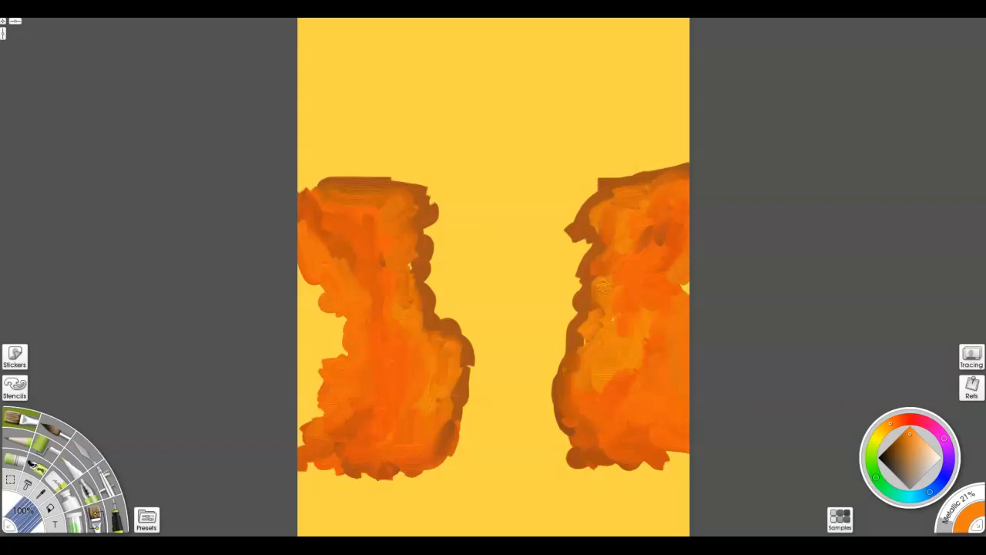
left_click_drag(312, 371, 309, 420)
mouse_move(307, 368)
left_mouse_down()
mouse_move(333, 333)
mouse_move(308, 282)
left_mouse_up()
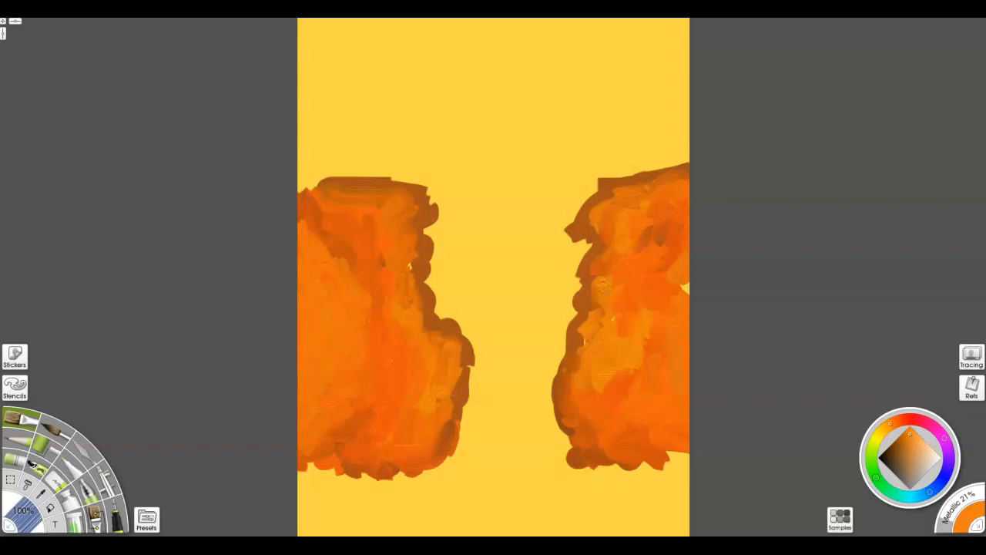
Brush horizontal orange strokes across both sides of the foreground below the cliffs.
mouse_move(354, 486)
left_mouse_down()
mouse_move(314, 515)
mouse_move(370, 529)
left_mouse_up()
mouse_move(640, 511)
left_mouse_down()
mouse_move(647, 486)
mouse_move(654, 527)
left_mouse_up()
left_click_drag(555, 530, 683, 512)
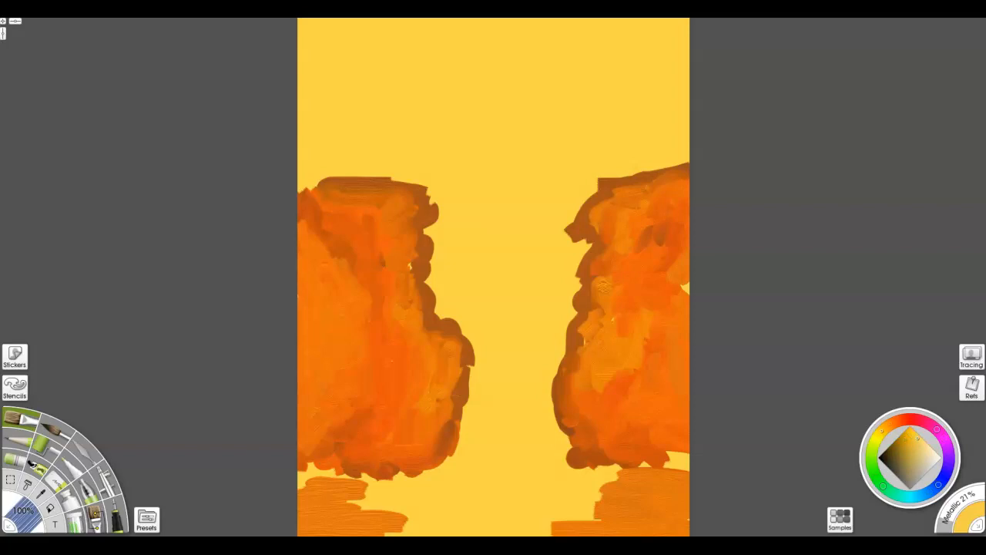
left_click(879, 435)
left_click_drag(459, 424, 473, 461)
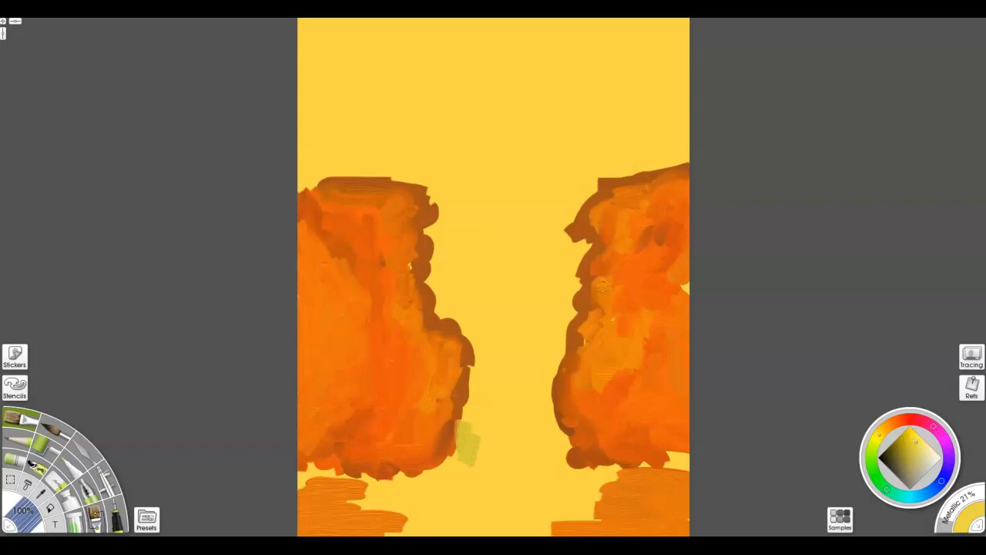
key("ctrl+z")
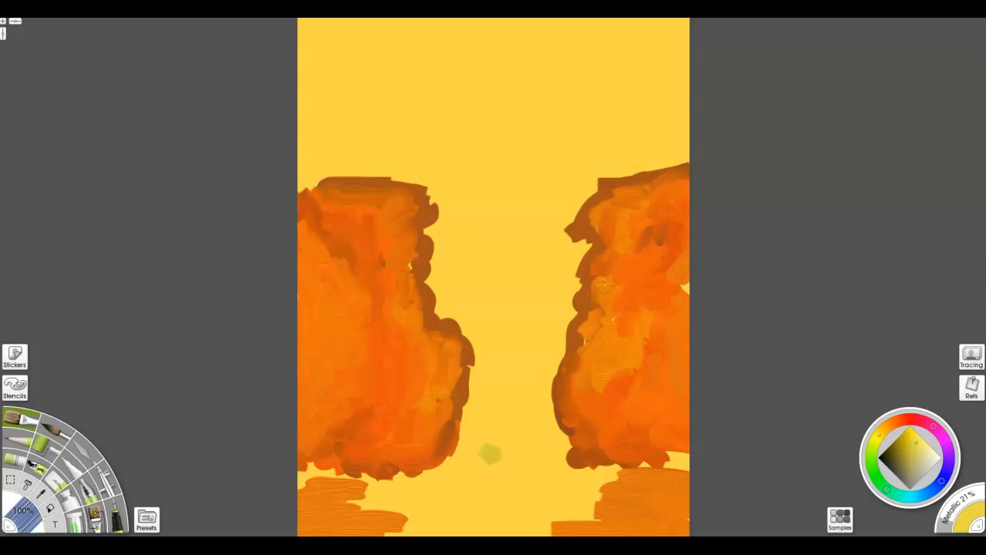
left_click_drag(478, 418, 481, 462)
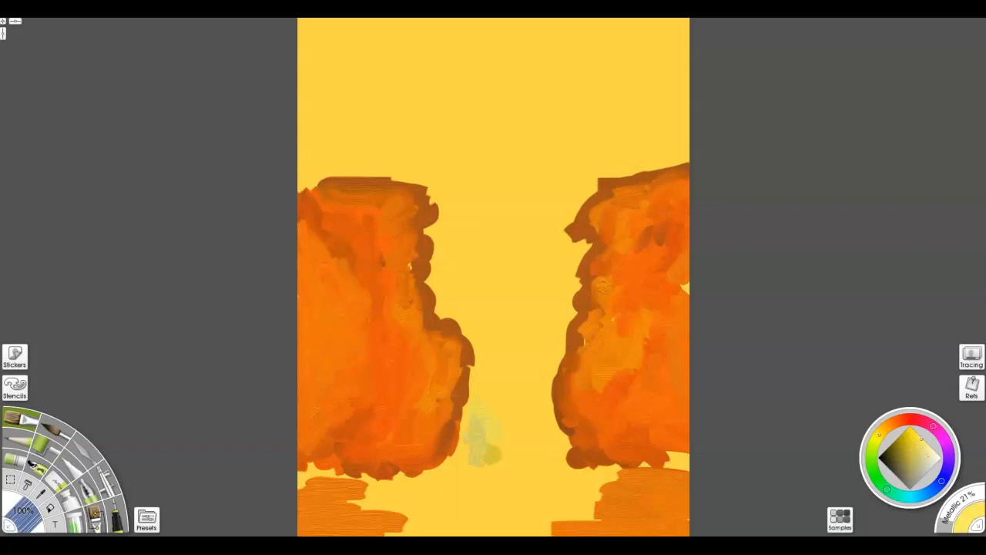
key("ctrl+z")
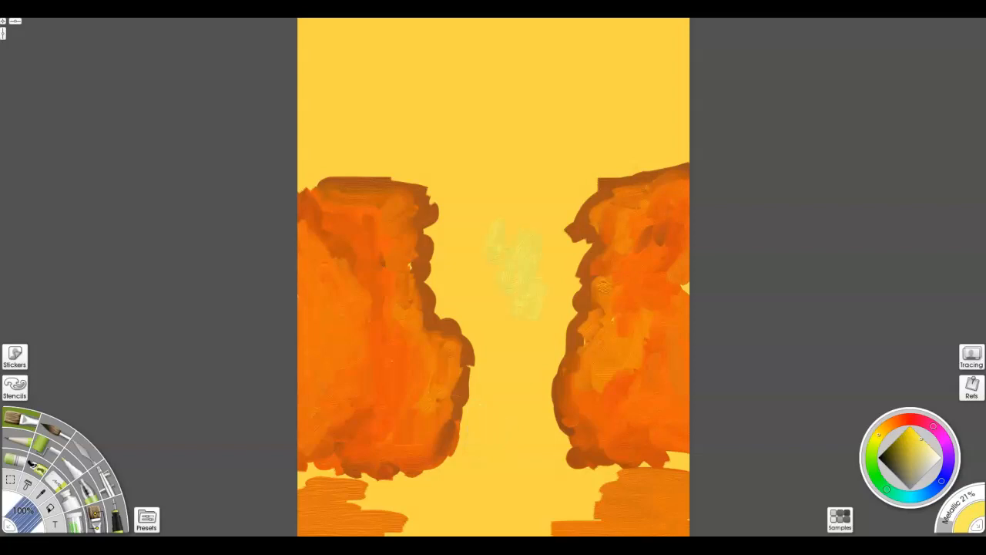
Paint a pale yellow waterfall down the gap between the cliffs, with a wide curved band above it.
left_click_drag(503, 292, 476, 231)
mouse_move(472, 179)
left_mouse_down()
mouse_move(396, 154)
mouse_move(524, 146)
mouse_move(542, 234)
left_mouse_up()
mouse_move(578, 146)
left_mouse_down()
mouse_move(454, 130)
mouse_move(601, 128)
mouse_move(651, 142)
left_mouse_up()
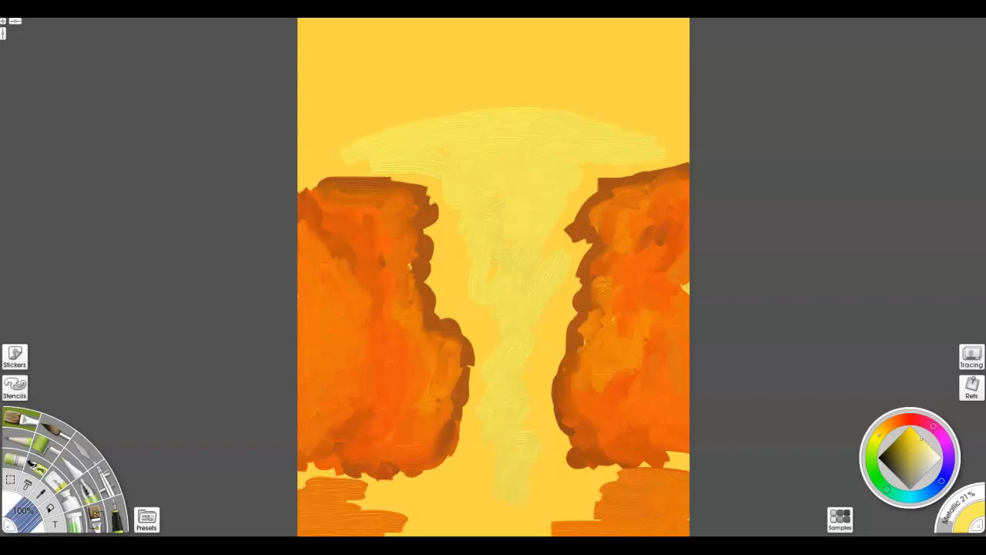
Brush horizontal pale yellow strokes through the orange foreground to form the water below the falls.
mouse_move(604, 495)
left_mouse_down()
mouse_move(549, 524)
mouse_move(601, 509)
mouse_move(616, 474)
mouse_move(609, 532)
left_mouse_up()
mouse_move(428, 515)
left_mouse_down()
mouse_move(366, 514)
mouse_move(462, 530)
left_mouse_up()
left_click_drag(351, 497, 474, 472)
mouse_move(351, 462)
left_mouse_down()
mouse_move(304, 482)
mouse_move(409, 508)
mouse_move(308, 530)
mouse_move(469, 527)
left_mouse_up()
mouse_move(524, 510)
left_mouse_down()
mouse_move(578, 501)
mouse_move(666, 518)
mouse_move(586, 505)
mouse_move(682, 462)
mouse_move(621, 470)
mouse_move(556, 455)
left_mouse_up()
mouse_move(478, 472)
left_mouse_down()
mouse_move(428, 482)
mouse_move(343, 474)
mouse_move(385, 516)
mouse_move(504, 528)
mouse_move(651, 508)
mouse_move(686, 525)
mouse_move(616, 494)
left_mouse_up()
Blend yellow strokes over the inner edge of the right cliff and the base of the left cliff.
mouse_move(577, 441)
left_mouse_down()
mouse_move(532, 451)
mouse_move(551, 385)
mouse_move(543, 347)
mouse_move(531, 401)
mouse_move(563, 308)
mouse_move(574, 231)
mouse_move(567, 212)
left_mouse_up()
mouse_move(618, 173)
left_mouse_down()
mouse_move(572, 238)
mouse_move(567, 335)
mouse_move(576, 443)
mouse_move(611, 456)
left_mouse_up()
mouse_move(463, 430)
left_mouse_down()
mouse_move(431, 461)
mouse_move(474, 382)
mouse_move(485, 316)
mouse_move(451, 294)
mouse_move(485, 320)
mouse_move(474, 362)
mouse_move(423, 269)
mouse_move(450, 200)
mouse_move(436, 312)
mouse_move(463, 431)
mouse_move(386, 470)
left_mouse_up()
mouse_move(544, 424)
left_mouse_down()
mouse_move(578, 408)
mouse_move(563, 331)
mouse_move(617, 170)
mouse_move(570, 285)
left_mouse_up()
Blend the pale yellow over the cliff rims and the waterfall's sides, extending the curved band outward.
mouse_move(616, 181)
left_mouse_down()
mouse_move(663, 165)
mouse_move(586, 150)
left_mouse_up()
mouse_move(462, 179)
left_mouse_down()
mouse_move(377, 184)
mouse_move(302, 170)
mouse_move(408, 142)
left_mouse_up()
left_click_drag(339, 160, 455, 128)
mouse_move(678, 165)
left_mouse_down()
mouse_move(589, 202)
mouse_move(570, 331)
left_mouse_up()
mouse_move(497, 308)
left_mouse_down()
mouse_move(486, 385)
mouse_move(427, 258)
mouse_move(470, 227)
mouse_move(459, 304)
left_mouse_up()
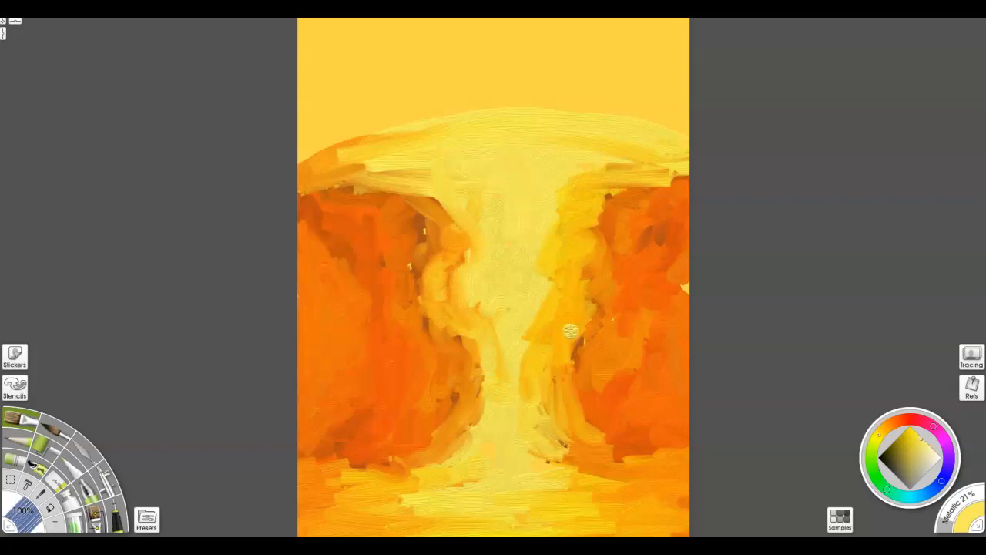
Spread pale yellow outward from the waterfall's base and blend its right edge into the cliff.
mouse_move(484, 416)
left_mouse_down()
mouse_move(443, 450)
mouse_move(335, 474)
left_mouse_up()
mouse_move(571, 428)
left_mouse_down()
mouse_move(678, 462)
mouse_move(543, 432)
mouse_move(663, 443)
mouse_move(682, 469)
left_mouse_up()
left_click_drag(530, 439, 626, 501)
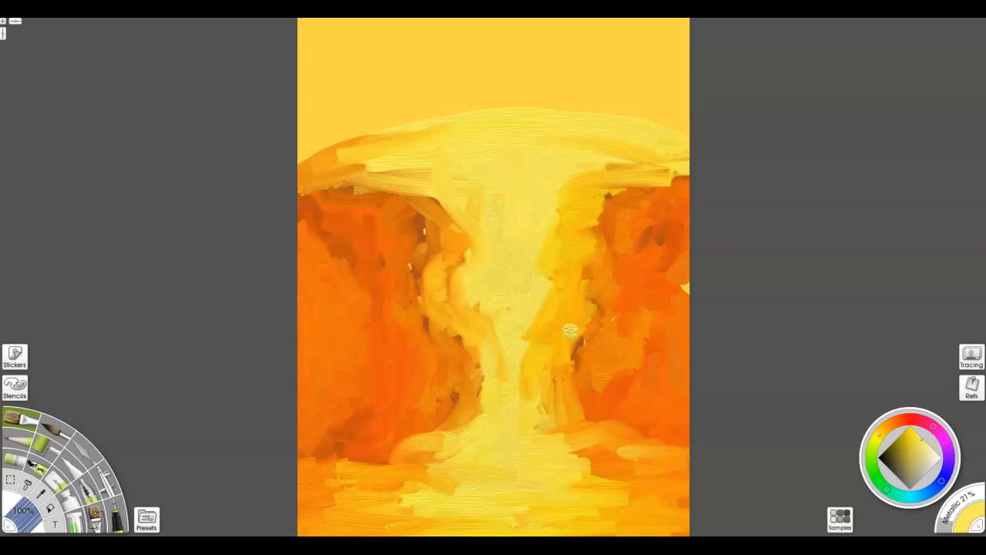
mouse_move(571, 330)
left_mouse_down()
mouse_move(582, 347)
mouse_move(591, 279)
mouse_move(574, 416)
left_mouse_up()
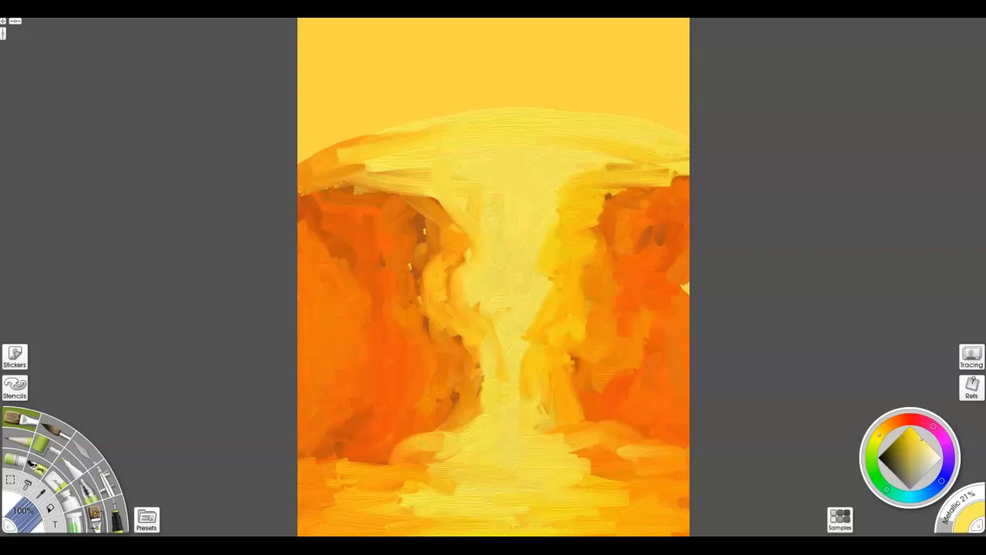
Extend the curved band above the waterfall upward with long yellow and orange strokes.
left_click_drag(443, 111, 300, 163)
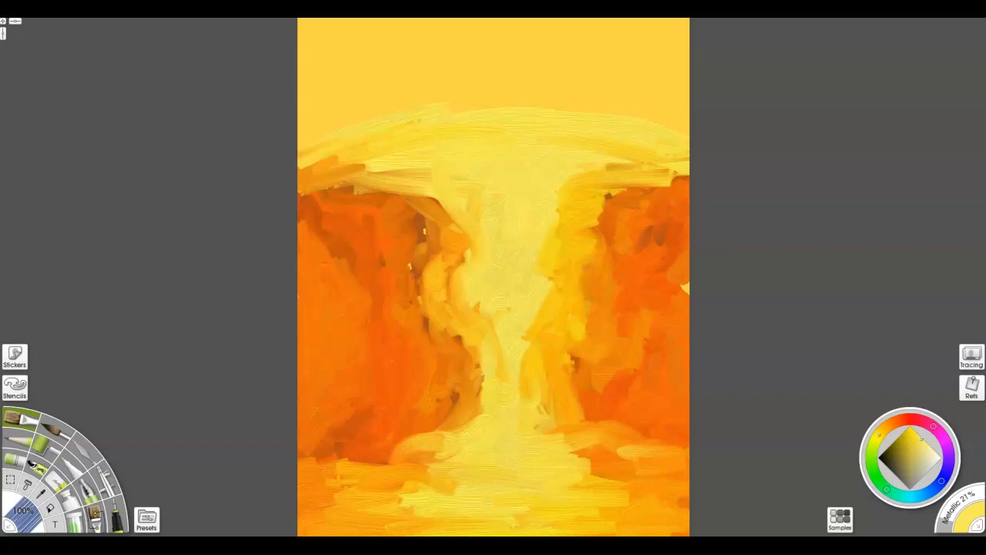
left_click_drag(299, 130, 460, 96)
left_click_drag(327, 135, 532, 112)
mouse_move(590, 103)
left_mouse_down()
mouse_move(670, 125)
mouse_move(508, 82)
mouse_move(332, 96)
left_mouse_up()
mouse_move(300, 142)
left_mouse_down()
mouse_move(447, 123)
mouse_move(655, 124)
mouse_move(682, 154)
mouse_move(594, 163)
left_mouse_up()
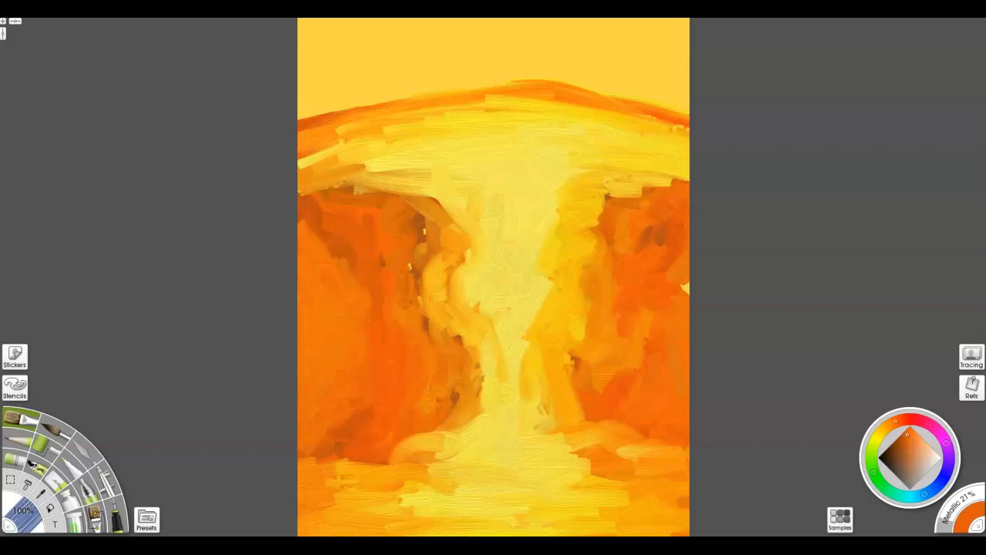
Blend long orange strokes across the full top edge of the curved band.
left_click_drag(663, 116, 412, 84)
left_click_drag(324, 131, 462, 115)
mouse_move(301, 120)
left_mouse_down()
mouse_move(471, 91)
mouse_move(685, 118)
left_mouse_up()
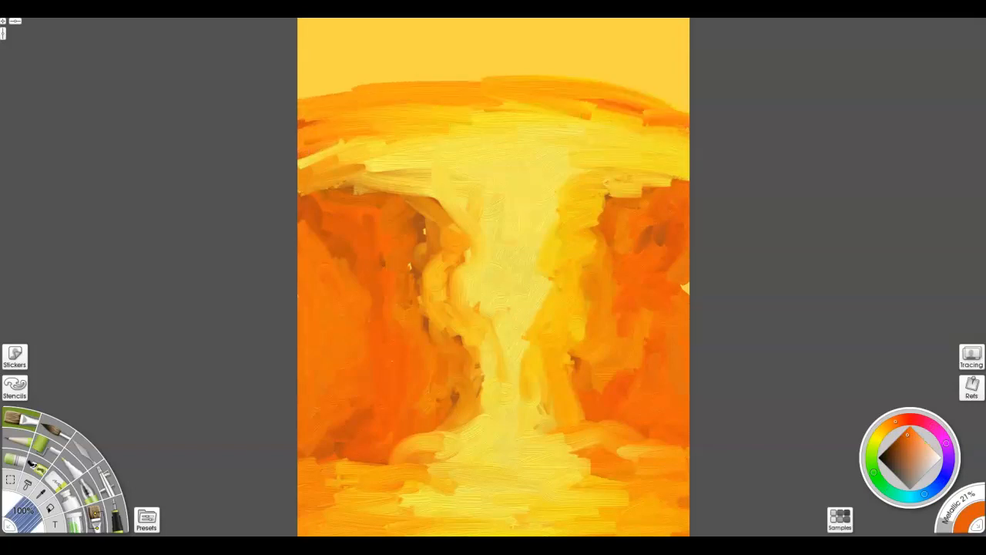
Pick a brown-orange and paint a dark horizontal sky band above the orange arc.
left_click(900, 445)
mouse_move(429, 62)
left_mouse_down()
mouse_move(308, 82)
mouse_move(490, 75)
left_mouse_up()
left_click_drag(371, 66, 628, 74)
mouse_move(551, 70)
left_mouse_down()
mouse_move(687, 96)
mouse_move(302, 68)
mouse_move(367, 48)
mouse_move(588, 50)
mouse_move(686, 85)
mouse_move(556, 45)
left_mouse_up()
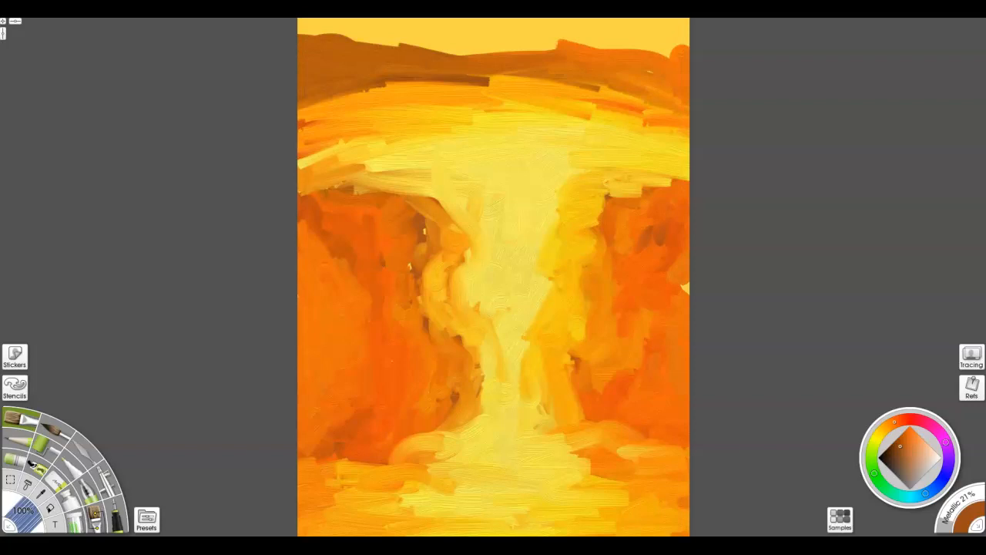
Pick a darker brown and cover the remaining yellow sky along the canvas's top, starting from the upper left.
left_click(896, 448)
mouse_move(302, 31)
left_mouse_down()
mouse_move(351, 51)
mouse_move(372, 29)
mouse_move(424, 48)
left_mouse_up()
mouse_move(393, 21)
left_mouse_down()
mouse_move(304, 23)
mouse_move(493, 44)
mouse_move(663, 40)
mouse_move(685, 23)
mouse_move(447, 35)
left_mouse_up()
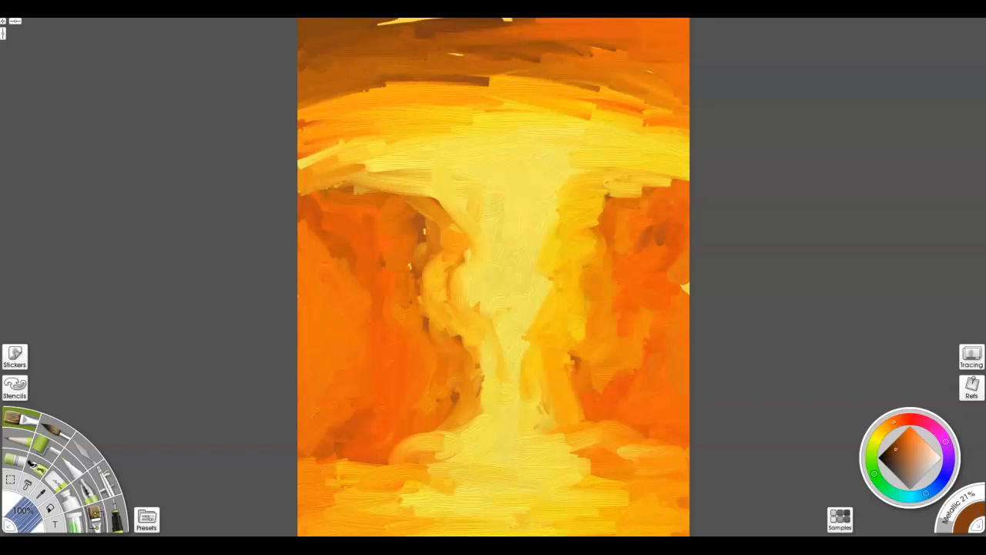
Blend the brown and orange sky with long horizontal strokes across its full width.
left_click_drag(401, 65, 647, 77)
left_click_drag(373, 26, 560, 23)
left_click_drag(473, 31, 686, 46)
left_click_drag(622, 50, 681, 66)
left_click_drag(508, 43, 316, 54)
Blend the edge between the brown sky and the yellow-orange arc with horizontal strokes.
left_click_drag(425, 87, 300, 97)
mouse_move(532, 77)
left_mouse_down()
mouse_move(347, 91)
mouse_move(416, 114)
mouse_move(644, 119)
mouse_move(685, 151)
mouse_move(598, 100)
mouse_move(529, 108)
left_mouse_up()
left_click_drag(557, 115, 685, 146)
mouse_move(478, 108)
left_mouse_down()
mouse_move(403, 100)
mouse_move(302, 125)
left_mouse_up()
mouse_move(323, 117)
left_mouse_down()
mouse_move(447, 121)
mouse_move(362, 88)
left_mouse_up()
left_click_drag(455, 84, 559, 82)
Blend the left cliff's rim, inner edge and middle to soften the dark brown patches.
mouse_move(367, 270)
left_mouse_down()
mouse_move(371, 323)
mouse_move(395, 330)
mouse_move(356, 339)
left_mouse_up()
mouse_move(431, 216)
left_mouse_down()
mouse_move(406, 231)
mouse_move(308, 189)
mouse_move(406, 224)
left_mouse_up()
mouse_move(422, 307)
left_mouse_down()
mouse_move(428, 250)
mouse_move(331, 189)
left_mouse_up()
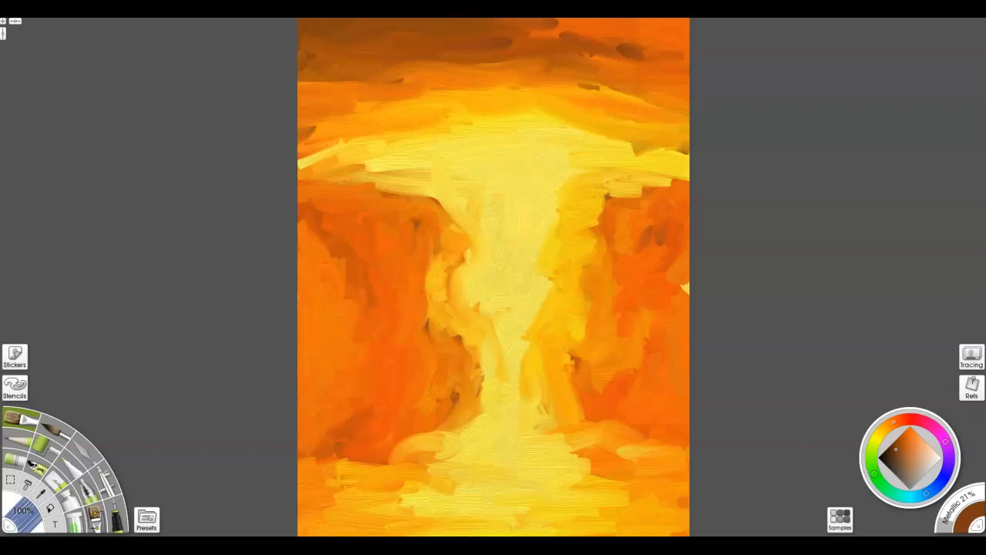
Darken the left side of the sky with brown, and cover the yellow gap at the right cliff's outer edge with sampled orange.
mouse_move(353, 106)
left_mouse_down()
mouse_move(302, 109)
mouse_move(342, 104)
mouse_move(306, 91)
mouse_move(377, 90)
mouse_move(323, 95)
left_mouse_up()
left_click_drag(426, 77, 339, 105)
left_click_drag(413, 60, 478, 57)
left_click(668, 269, "alt")
left_click_drag(682, 255, 684, 301)
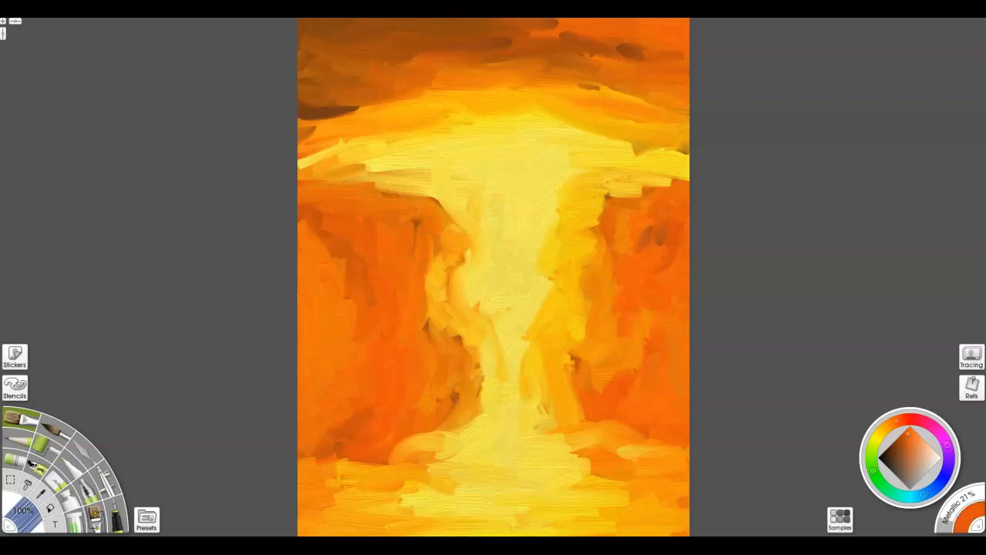
Sample yellow from the arc and paint over the right cliff's rim and its upper inner edge.
left_click(601, 154, "alt")
left_click_drag(613, 139, 684, 151)
left_click_drag(678, 140, 593, 137)
mouse_move(570, 175)
left_mouse_down()
mouse_move(616, 212)
mouse_move(664, 176)
mouse_move(602, 225)
left_mouse_up()
mouse_move(657, 182)
left_mouse_down()
mouse_move(583, 210)
mouse_move(608, 231)
left_mouse_up()
Sample yellow-orange beside the left cliff and paint it down the waterfall's left side.
left_click(452, 216, "alt")
mouse_move(450, 197)
left_mouse_down()
mouse_move(470, 216)
mouse_move(408, 185)
mouse_move(344, 177)
mouse_move(468, 247)
mouse_move(469, 295)
left_mouse_up()
left_click_drag(463, 217, 483, 382)
left_click_drag(454, 302, 458, 339)
Reduce the brush size to 21% and paint thin strokes on the lower right cliff beside the waterfall.
left_click_drag(34, 509, 17, 518)
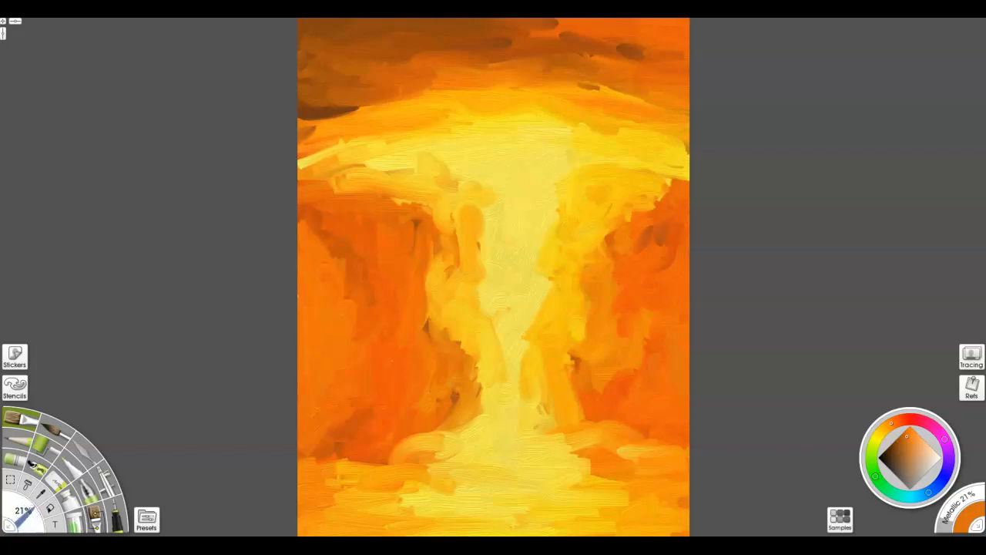
left_click_drag(580, 356, 576, 404)
left_click_drag(576, 333, 584, 338)
mouse_move(610, 383)
left_mouse_down()
mouse_move(586, 421)
mouse_move(606, 396)
mouse_move(576, 410)
mouse_move(585, 412)
left_mouse_up()
left_click_drag(613, 302, 613, 316)
Paint thin yellow streams spilling over the left cliff's rim, sampling yellow from the rim.
left_click_drag(446, 133, 437, 141)
left_click_drag(387, 188, 396, 230)
left_click_drag(429, 141, 410, 147)
left_click_drag(386, 181, 391, 260)
left_click(389, 177, "alt")
left_click_drag(396, 206, 392, 254)
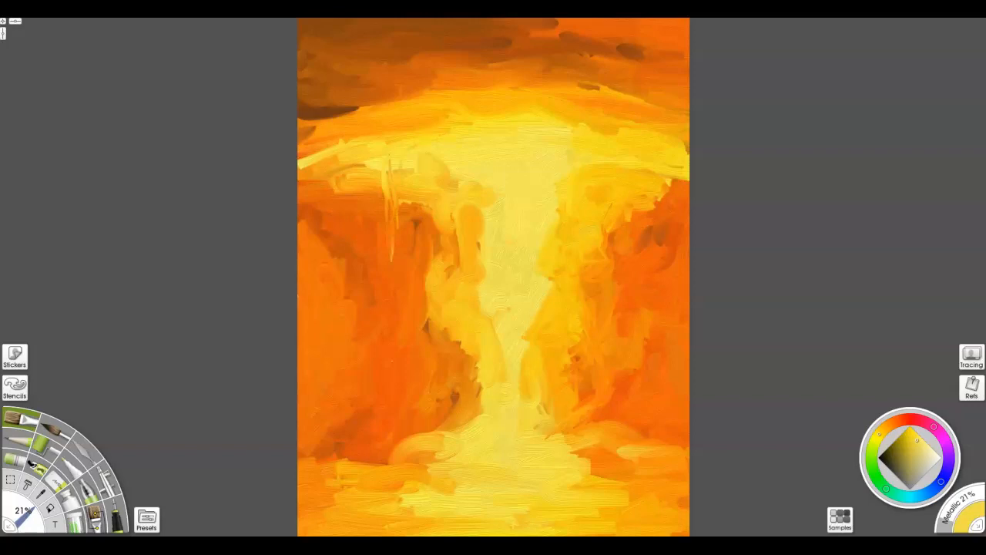
left_click_drag(399, 392, 388, 348)
left_click_drag(393, 347, 393, 328)
Paint thin vertical yellow streams falling from the right cliff's rim down its outer face.
mouse_move(646, 240)
left_mouse_down()
mouse_move(646, 209)
mouse_move(645, 234)
mouse_move(648, 226)
left_mouse_up()
left_click_drag(651, 211, 651, 184)
left_click_drag(655, 239, 655, 202)
left_click_drag(664, 339, 666, 258)
left_click_drag(663, 312, 660, 180)
left_click_drag(666, 283, 664, 249)
Add thin yellow streams down the far left cliff face and beside the waterfall's lower left edge.
left_click_drag(334, 313, 334, 287)
left_click_drag(343, 306, 340, 239)
left_click_drag(338, 239, 338, 216)
left_click_drag(336, 194, 336, 178)
left_click_drag(453, 419, 453, 394)
mouse_move(471, 436)
left_mouse_down()
mouse_move(459, 393)
mouse_move(468, 387)
left_mouse_up()
Paint thin upward streaks along the right cliff's inner face, mainly beside the waterfall's base.
left_click_drag(579, 436, 578, 421)
left_click_drag(581, 401, 581, 390)
left_click_drag(585, 435, 585, 419)
mouse_move(606, 421)
left_mouse_down()
mouse_move(607, 404)
mouse_move(592, 412)
left_mouse_up()
mouse_move(597, 430)
left_mouse_down()
mouse_move(597, 407)
mouse_move(590, 411)
left_mouse_up()
left_click_drag(594, 410, 592, 365)
left_click_drag(589, 253, 589, 239)
left_click_drag(592, 369, 593, 358)
left_click_drag(594, 426, 594, 405)
left_click_drag(602, 422, 588, 376)
left_click_drag(582, 253, 581, 244)
left_click_drag(590, 377, 590, 364)
Paint thin yellow streaks rising from the water at the left cliff's base.
left_click_drag(412, 436, 413, 419)
left_click_drag(430, 457, 431, 450)
left_click_drag(411, 437, 415, 375)
left_click_drag(392, 453, 393, 441)
left_click_drag(389, 460, 396, 410)
left_click_drag(404, 442, 412, 391)
left_click_drag(417, 442, 417, 419)
Add short thin yellow streaks to the lower outer face of the left cliff.
mouse_move(375, 467)
left_mouse_down()
mouse_move(380, 429)
mouse_move(361, 464)
mouse_move(375, 405)
mouse_move(331, 398)
mouse_move(325, 378)
left_mouse_up()
left_click_drag(342, 391, 342, 381)
mouse_move(335, 403)
left_mouse_down()
mouse_move(332, 359)
mouse_move(332, 384)
left_mouse_up()
left_click_drag(333, 370, 334, 359)
left_click_drag(329, 399, 329, 381)
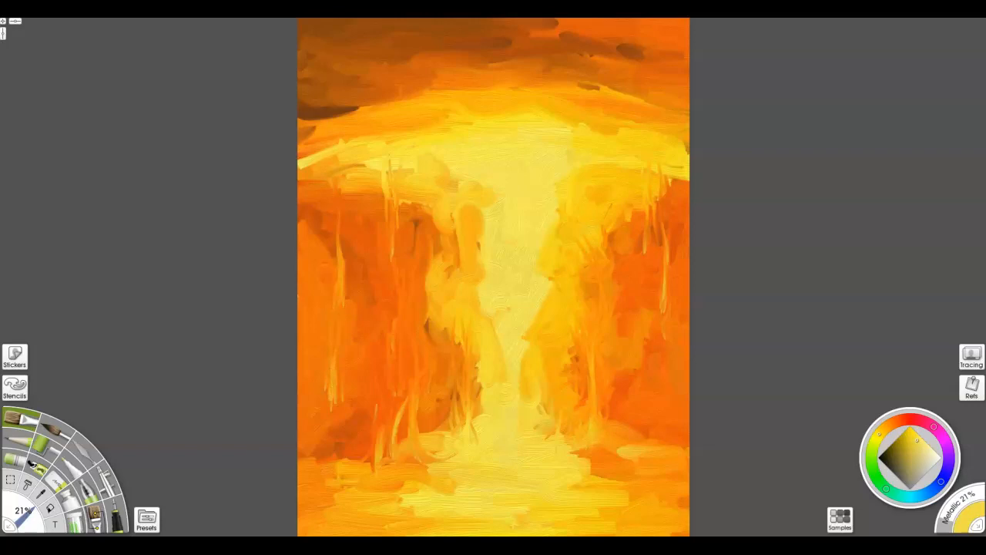
Paint thin horizontal yellow ripples on the water below both cliffs.
left_click_drag(375, 486, 455, 491)
left_click_drag(598, 511, 616, 512)
left_click_drag(614, 499, 643, 498)
left_click_drag(587, 474, 629, 476)
mouse_move(570, 468)
left_mouse_down()
mouse_move(617, 468)
mouse_move(591, 486)
left_mouse_up()
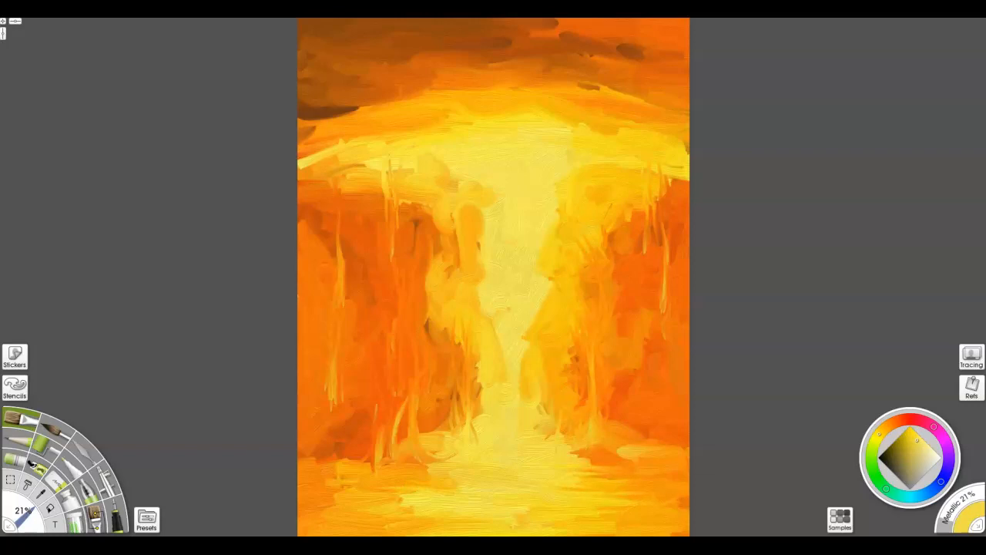
Extend the thin horizontal yellow ripples across the lower left water and beneath the left cliff.
left_click_drag(399, 507, 418, 510)
left_click_drag(324, 502, 330, 502)
mouse_move(308, 508)
left_mouse_down()
mouse_move(419, 491)
mouse_move(405, 489)
left_mouse_up()
left_click_drag(495, 479, 509, 479)
left_click_drag(404, 472, 454, 469)
left_click_drag(352, 461, 422, 473)
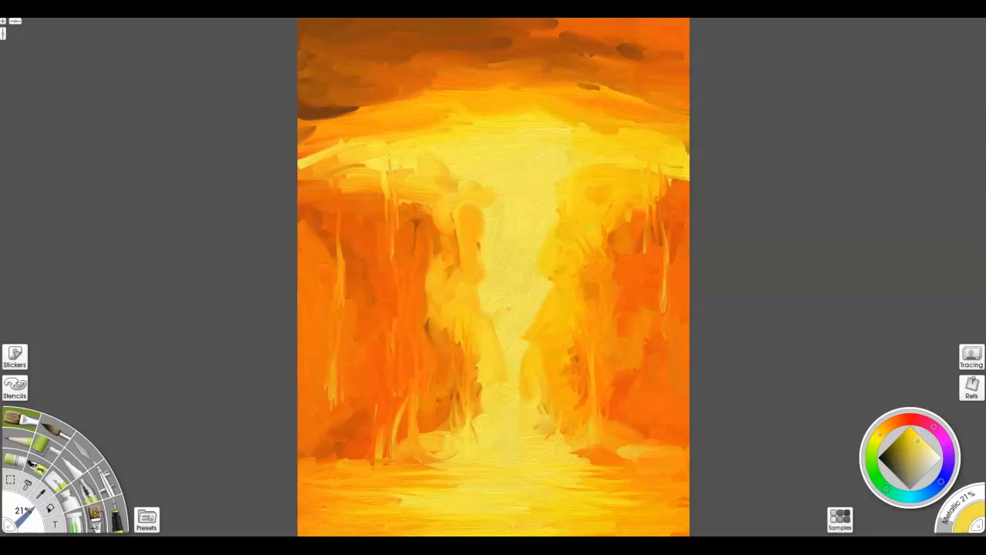
Paint short horizontal yellow ripples along the waterline at the right cliff's base.
mouse_move(580, 472)
left_mouse_down()
mouse_move(615, 474)
mouse_move(606, 475)
left_mouse_up()
mouse_move(604, 472)
left_mouse_down()
mouse_move(631, 472)
mouse_move(621, 470)
left_mouse_up()
mouse_move(592, 472)
left_mouse_down()
mouse_move(633, 469)
mouse_move(613, 459)
left_mouse_up()
left_click_drag(576, 455, 623, 458)
mouse_move(591, 459)
left_mouse_down()
mouse_move(629, 458)
mouse_move(606, 448)
left_mouse_up()
mouse_move(598, 449)
left_mouse_down()
mouse_move(629, 449)
mouse_move(618, 455)
left_mouse_up()
left_click_drag(675, 446, 688, 446)
left_click_drag(561, 449, 618, 452)
Brush horizontal ripples along the left cliff's waterline and add small ones near the water's lower edge.
left_click_drag(444, 459, 455, 459)
left_click_drag(349, 454, 391, 454)
left_click_drag(405, 459, 431, 459)
left_click_drag(318, 460, 382, 453)
left_click_drag(444, 460, 458, 459)
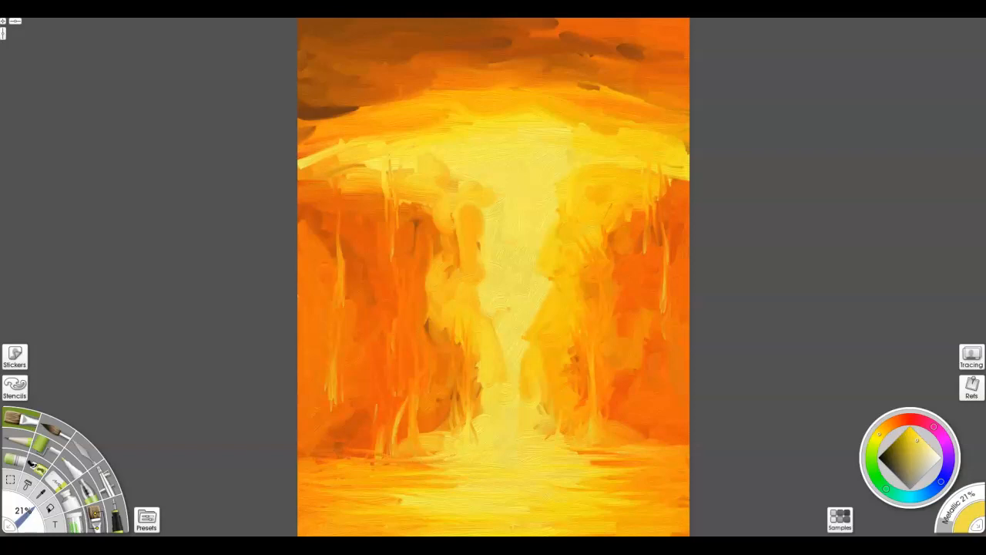
left_click_drag(617, 523, 629, 523)
left_click_drag(416, 526, 427, 525)
Add brown patches to both cliffs' lower outer edges at 33% brush size and darken the upper sky, enlarging the brush to 54%.
key("bracketright")
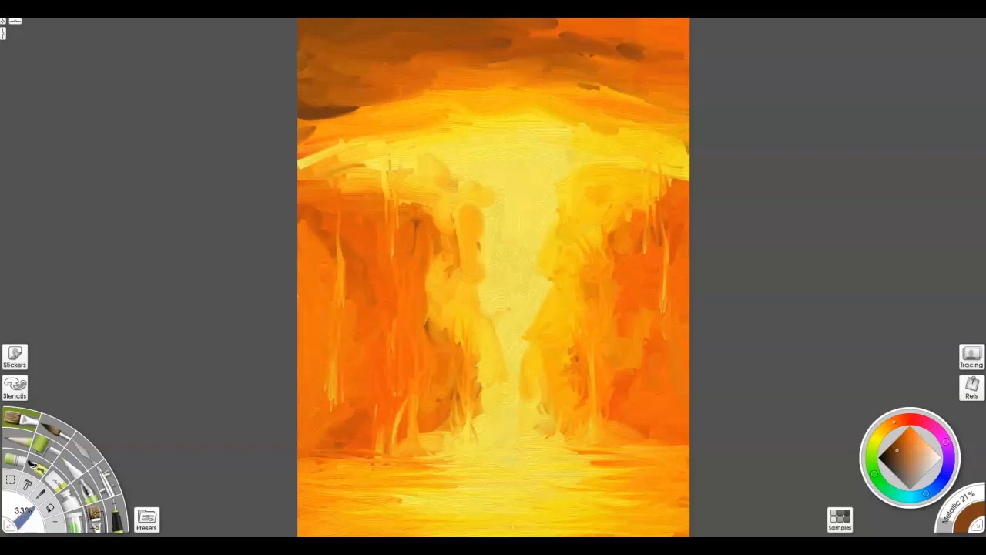
mouse_move(676, 358)
left_mouse_down()
mouse_move(669, 376)
mouse_move(683, 393)
mouse_move(679, 372)
mouse_move(667, 393)
mouse_move(674, 396)
mouse_move(666, 378)
mouse_move(680, 386)
left_mouse_up()
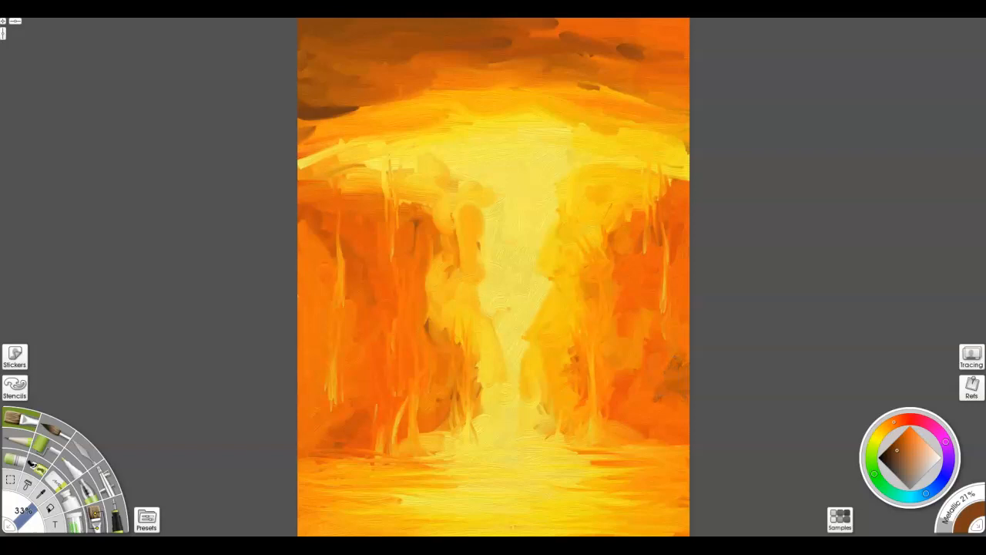
mouse_move(306, 429)
left_mouse_down()
mouse_move(300, 442)
mouse_move(312, 436)
mouse_move(302, 416)
mouse_move(310, 394)
mouse_move(306, 434)
mouse_move(315, 391)
mouse_move(307, 422)
left_mouse_up()
mouse_move(624, 60)
left_mouse_down()
mouse_move(687, 60)
mouse_move(678, 49)
mouse_move(621, 62)
left_mouse_up()
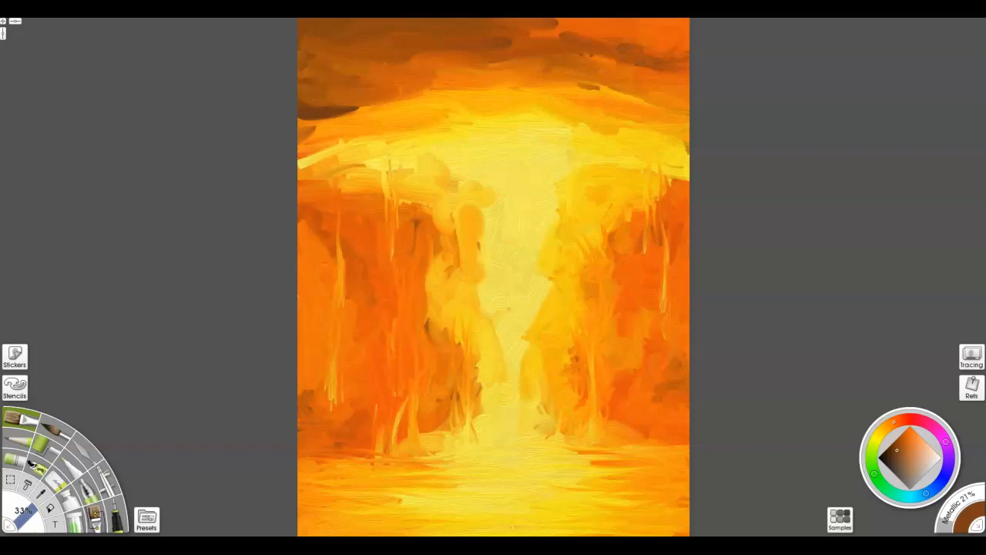
key("bracketright")
mouse_move(323, 44)
left_mouse_down()
mouse_move(304, 45)
mouse_move(378, 43)
left_mouse_up()
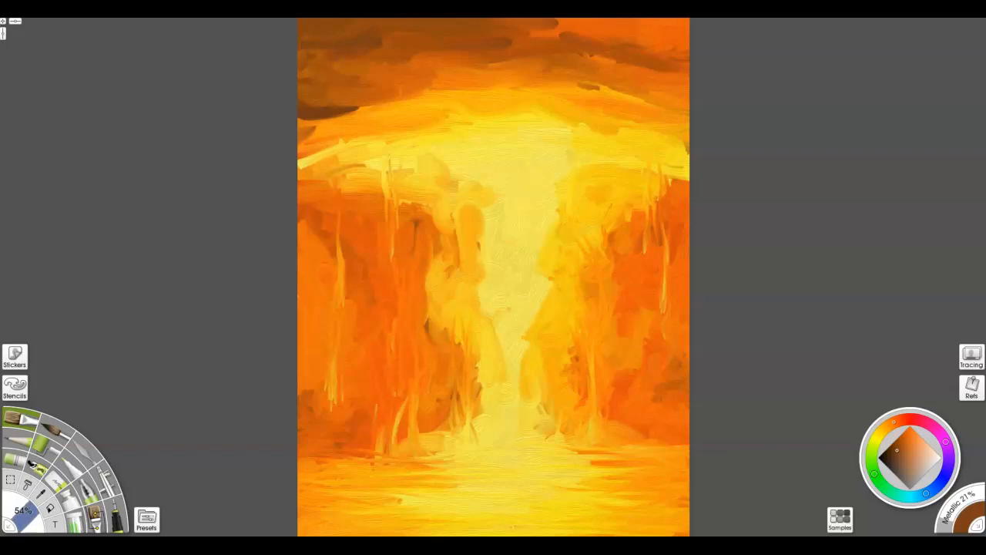
Choose a near-black brown and darken the sky's upper right corner and both cliffs' lower outer edges.
left_click(892, 452)
left_click(884, 456)
mouse_move(617, 39)
left_mouse_down()
mouse_move(669, 44)
mouse_move(661, 31)
mouse_move(608, 35)
mouse_move(655, 40)
mouse_move(601, 22)
mouse_move(678, 25)
mouse_move(590, 23)
mouse_move(682, 37)
mouse_move(571, 21)
mouse_move(682, 28)
mouse_move(655, 21)
left_mouse_up()
mouse_move(686, 383)
left_mouse_down()
mouse_move(670, 401)
mouse_move(681, 413)
mouse_move(684, 381)
mouse_move(651, 416)
mouse_move(685, 362)
mouse_move(684, 343)
mouse_move(647, 386)
mouse_move(655, 401)
mouse_move(684, 323)
mouse_move(671, 408)
mouse_move(682, 422)
left_mouse_up()
mouse_move(304, 439)
left_mouse_down()
mouse_move(327, 447)
mouse_move(304, 443)
mouse_move(335, 439)
mouse_move(324, 422)
mouse_move(338, 454)
mouse_move(320, 463)
left_mouse_up()
Paint near-black strokes along the lower edge of the water, weighted toward both corners.
left_click_drag(304, 518, 432, 534)
left_click_drag(686, 524, 516, 533)
mouse_move(616, 532)
left_mouse_down()
mouse_move(686, 508)
mouse_move(612, 493)
left_mouse_up()
mouse_move(688, 493)
left_mouse_down()
mouse_move(653, 483)
mouse_move(633, 493)
mouse_move(684, 485)
left_mouse_up()
mouse_move(687, 527)
left_mouse_down()
mouse_move(514, 534)
mouse_move(686, 526)
left_mouse_up()
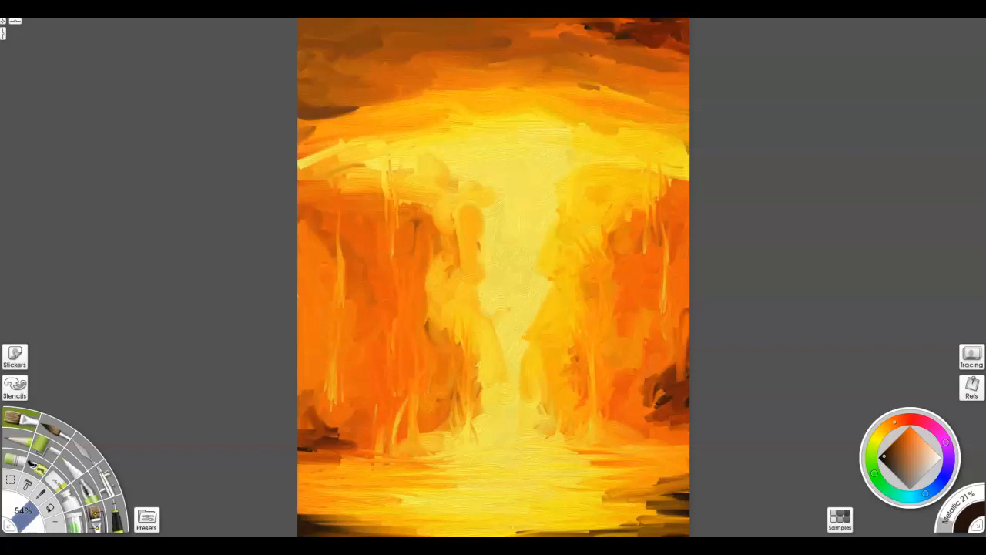
Paint a band of dark brown clouds across the left and middle sky above the glow.
mouse_move(376, 78)
left_mouse_down()
mouse_move(424, 66)
mouse_move(356, 80)
mouse_move(376, 92)
mouse_move(421, 68)
mouse_move(324, 78)
left_mouse_up()
left_click_drag(332, 91, 493, 82)
mouse_move(432, 83)
left_mouse_down()
mouse_move(547, 86)
mouse_move(399, 89)
mouse_move(540, 86)
left_mouse_up()
mouse_move(481, 80)
left_mouse_down()
mouse_move(559, 87)
mouse_move(450, 90)
left_mouse_up()
left_click_drag(473, 80, 545, 79)
Add dark vertical strokes running down the upper face of the left cliff.
mouse_move(356, 221)
left_mouse_down()
mouse_move(390, 257)
mouse_move(357, 235)
left_mouse_up()
left_click_drag(353, 202, 371, 271)
mouse_move(376, 216)
left_mouse_down()
mouse_move(379, 297)
mouse_move(362, 302)
left_mouse_up()
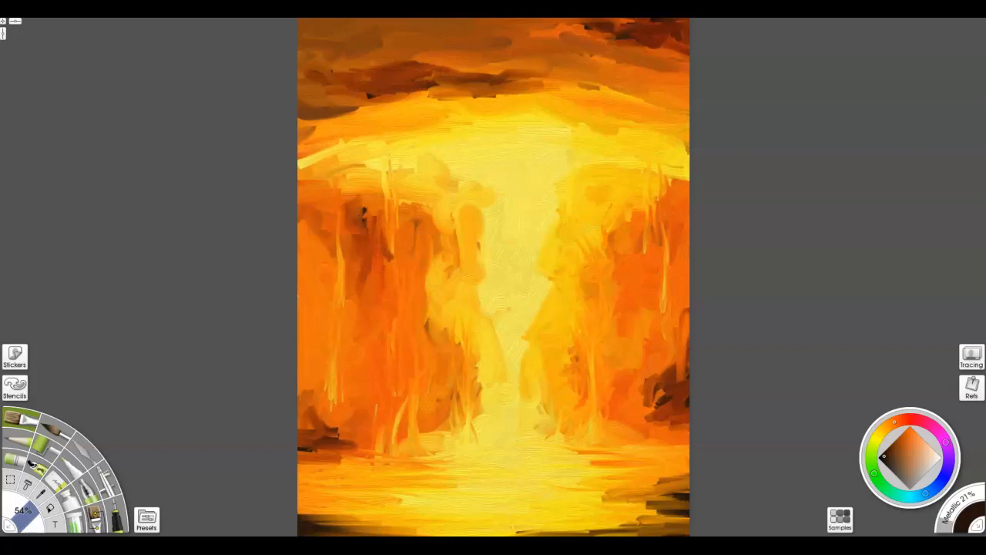
Paint dark horizontal strokes on the water's outer left and right sides, reaching down to the corners.
mouse_move(300, 478)
left_mouse_down()
mouse_move(382, 470)
mouse_move(302, 482)
left_mouse_up()
left_click_drag(687, 467, 613, 475)
mouse_move(689, 484)
left_mouse_down()
mouse_move(584, 483)
mouse_move(540, 518)
left_mouse_up()
left_click_drag(688, 532, 618, 533)
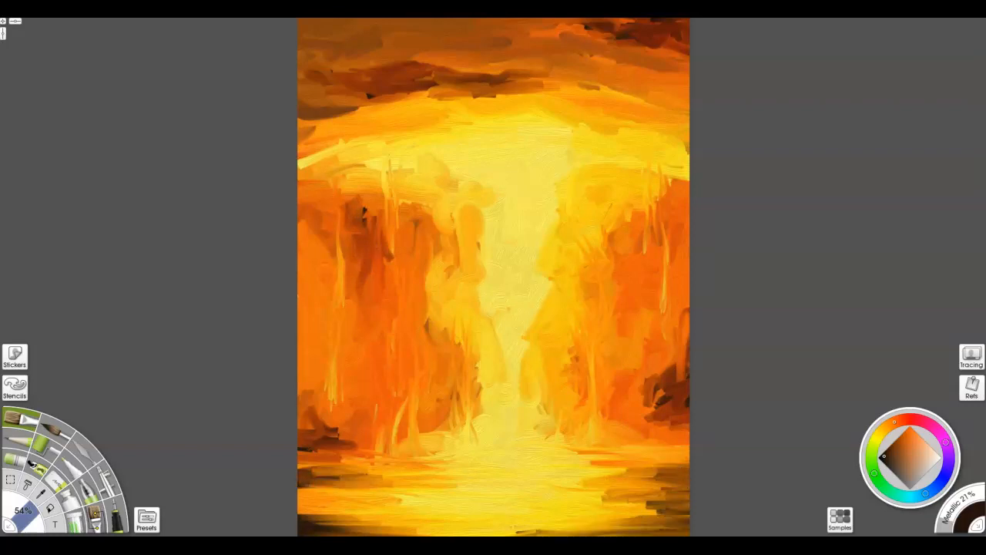
left_click_drag(303, 530, 381, 525)
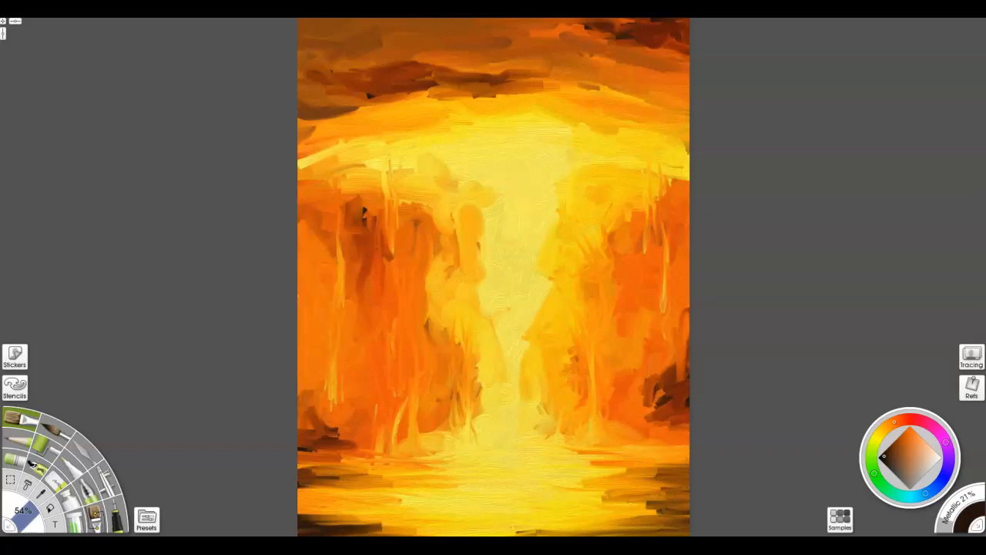
Choose a reddish brown and paint vertical shadows on the left cliff's inner upper face, touching up the sky's upper edge.
left_click(897, 443)
mouse_move(413, 277)
left_mouse_down()
mouse_move(409, 228)
mouse_move(406, 271)
left_mouse_up()
mouse_move(404, 230)
left_mouse_down()
mouse_move(411, 287)
mouse_move(404, 211)
mouse_move(412, 268)
mouse_move(402, 291)
left_mouse_up()
mouse_move(369, 22)
left_mouse_down()
mouse_move(306, 29)
mouse_move(364, 30)
left_mouse_up()
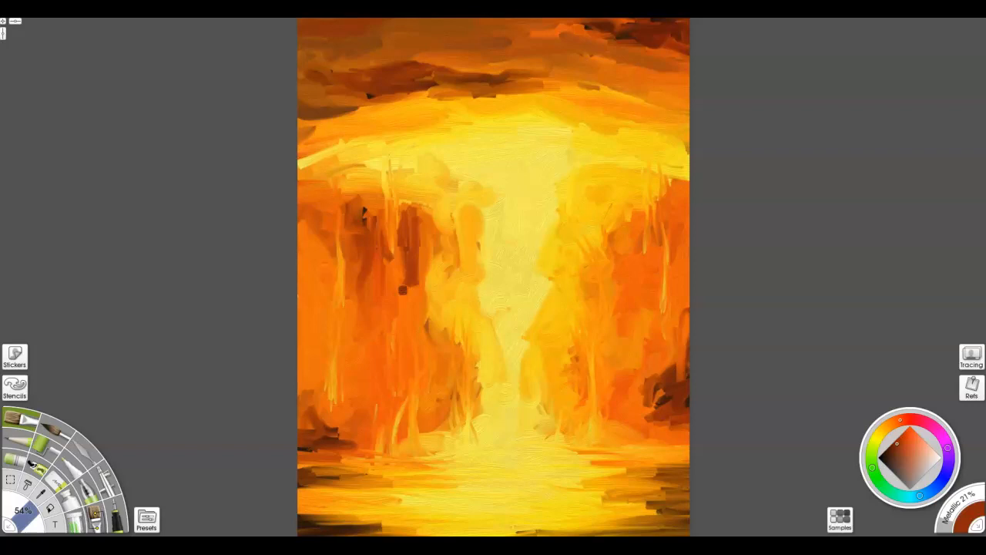
Brush reddish-brown strokes above the waterfall's crest and along the glowing horizon on both sides.
mouse_move(435, 112)
left_mouse_down()
mouse_move(482, 107)
mouse_move(470, 154)
mouse_move(493, 111)
mouse_move(486, 166)
left_mouse_up()
mouse_move(478, 115)
left_mouse_down()
mouse_move(427, 118)
mouse_move(501, 117)
mouse_move(473, 154)
left_mouse_up()
left_click_drag(477, 103, 311, 118)
left_click_drag(509, 112, 688, 106)
left_click_drag(615, 137, 598, 139)
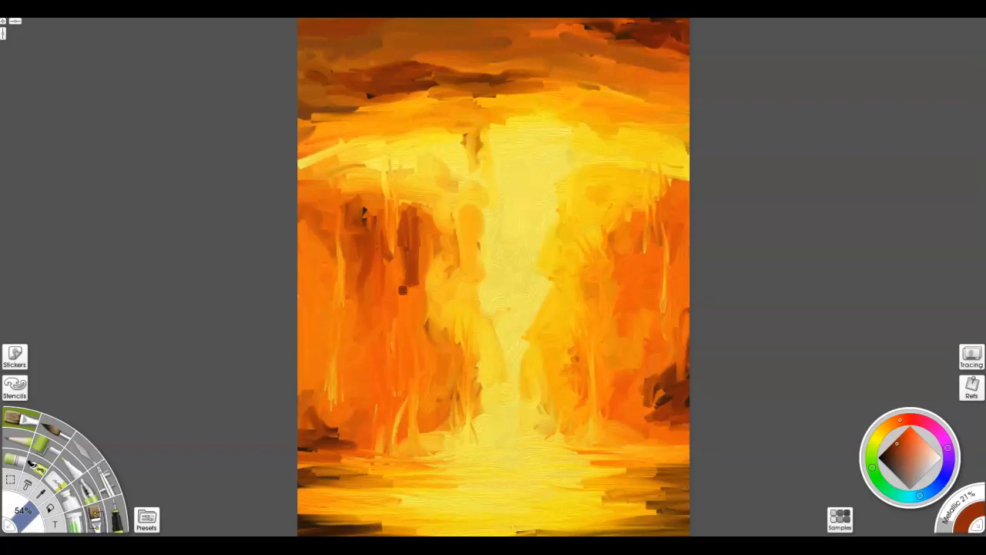
Shade both cliffs' outer edges and upper faces with reddish brown and darken the upper right sky.
mouse_move(306, 316)
left_mouse_down()
mouse_move(310, 359)
mouse_move(303, 308)
mouse_move(306, 268)
mouse_move(316, 265)
mouse_move(302, 347)
mouse_move(304, 321)
mouse_move(313, 345)
mouse_move(301, 287)
mouse_move(316, 339)
mouse_move(304, 379)
mouse_move(316, 348)
mouse_move(302, 209)
left_mouse_up()
mouse_move(661, 370)
left_mouse_down()
mouse_move(675, 339)
mouse_move(652, 411)
left_mouse_up()
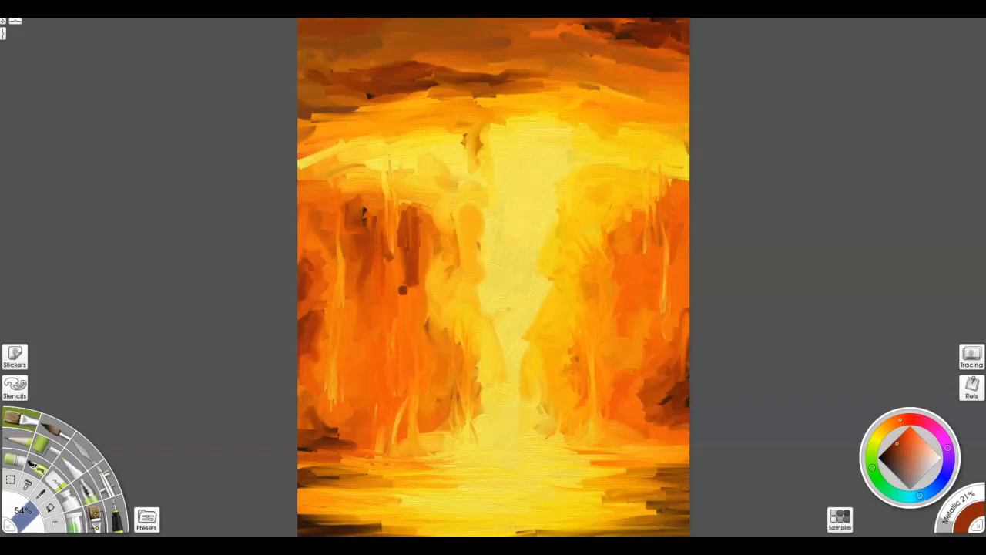
mouse_move(680, 221)
left_mouse_down()
mouse_move(685, 232)
mouse_move(681, 210)
mouse_move(685, 276)
mouse_move(686, 174)
left_mouse_up()
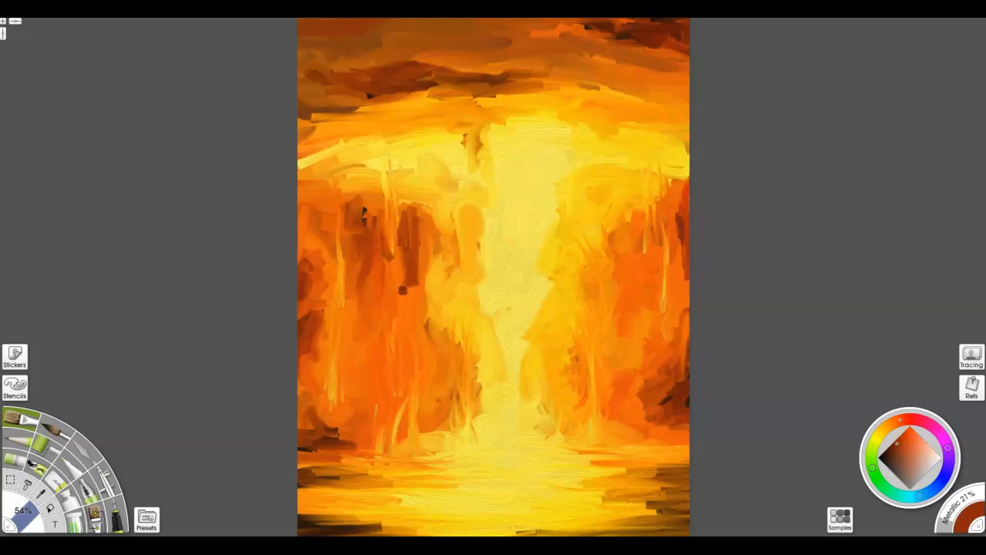
mouse_move(367, 221)
left_mouse_down()
mouse_move(367, 287)
mouse_move(369, 200)
left_mouse_up()
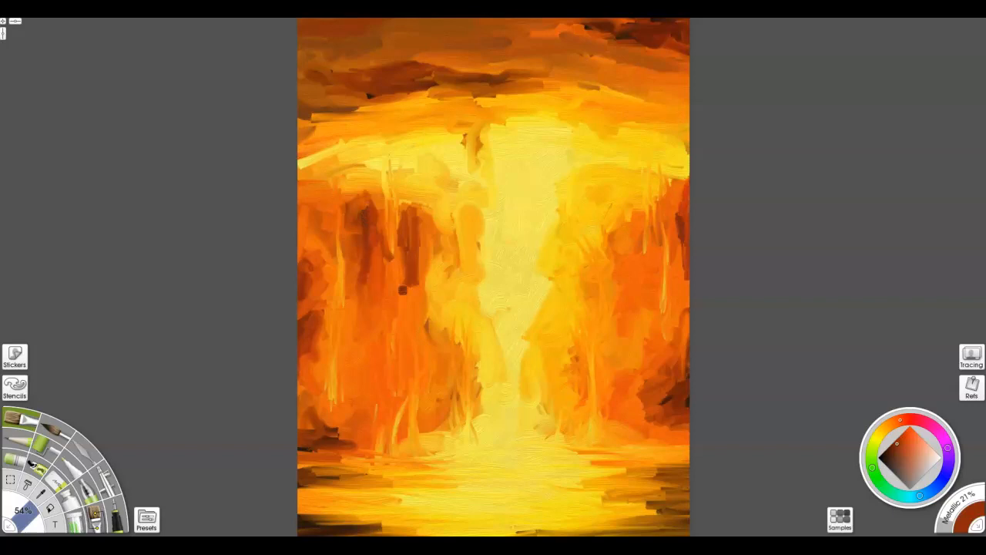
mouse_move(578, 35)
left_mouse_down()
mouse_move(663, 49)
mouse_move(575, 29)
mouse_move(635, 20)
mouse_move(556, 27)
left_mouse_up()
mouse_move(626, 240)
left_mouse_down()
mouse_move(616, 270)
mouse_move(623, 233)
mouse_move(615, 282)
left_mouse_up()
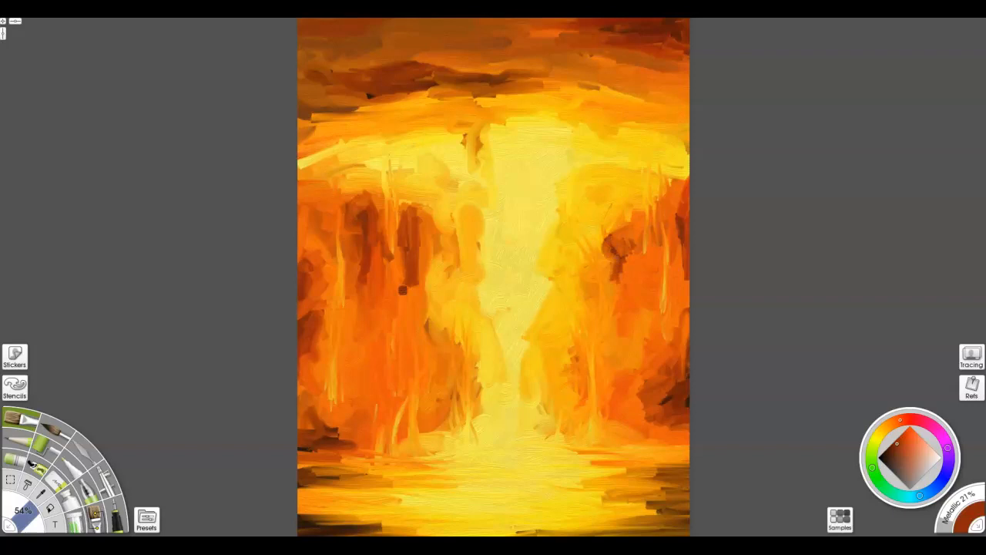
Extend the reddish-brown vertical shadows down the middle of the left cliff.
mouse_move(401, 289)
left_mouse_down()
mouse_move(393, 283)
mouse_move(406, 302)
left_mouse_up()
mouse_move(413, 264)
left_mouse_down()
mouse_move(414, 311)
mouse_move(390, 325)
left_mouse_up()
mouse_move(391, 280)
left_mouse_down()
mouse_move(388, 323)
mouse_move(391, 268)
mouse_move(378, 345)
left_mouse_up()
left_click_drag(387, 302, 387, 336)
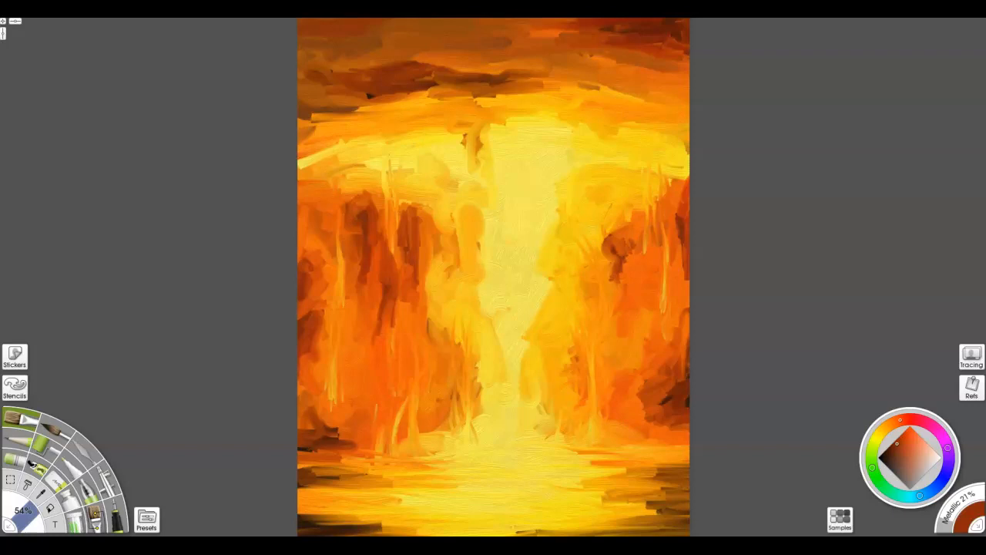
Sample yellow from the glow and soften the dark marks above the waterfall and the right cliff's inner edge.
left_click(447, 128, "alt")
mouse_move(444, 128)
left_mouse_down()
mouse_move(462, 139)
mouse_move(409, 128)
mouse_move(478, 145)
mouse_move(501, 124)
mouse_move(525, 125)
left_mouse_up()
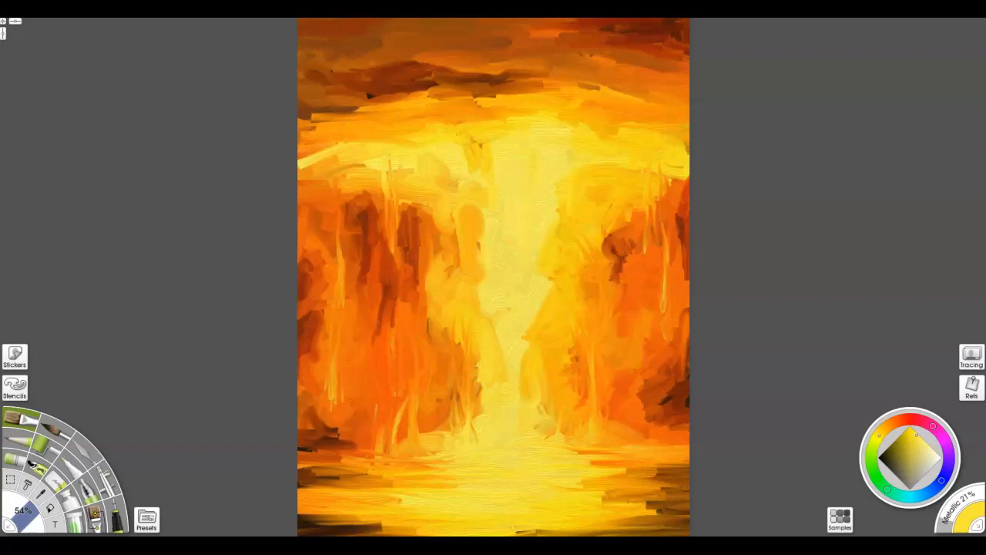
left_click_drag(579, 182, 593, 175)
left_click_drag(561, 266, 559, 225)
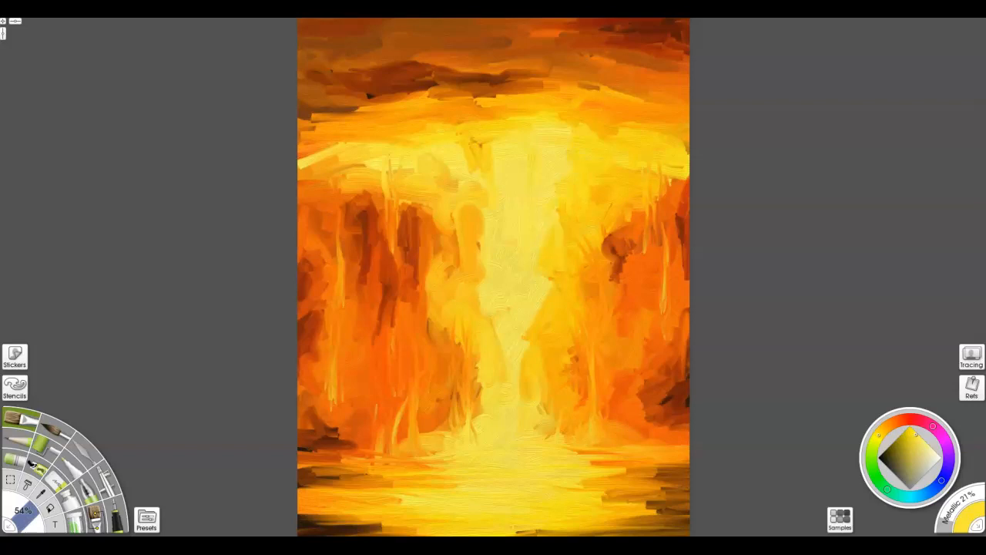
Paint yellow streaks down the left cliff's inner face and along the waterline at both cliffs' bases.
left_click_drag(423, 175, 422, 232)
mouse_move(402, 158)
left_mouse_down()
mouse_move(428, 231)
mouse_move(434, 292)
left_mouse_up()
left_click_drag(414, 442, 406, 296)
left_click_drag(420, 447, 367, 456)
mouse_move(631, 458)
left_mouse_down()
mouse_move(635, 340)
mouse_move(627, 458)
left_mouse_up()
left_click_drag(616, 451, 541, 447)
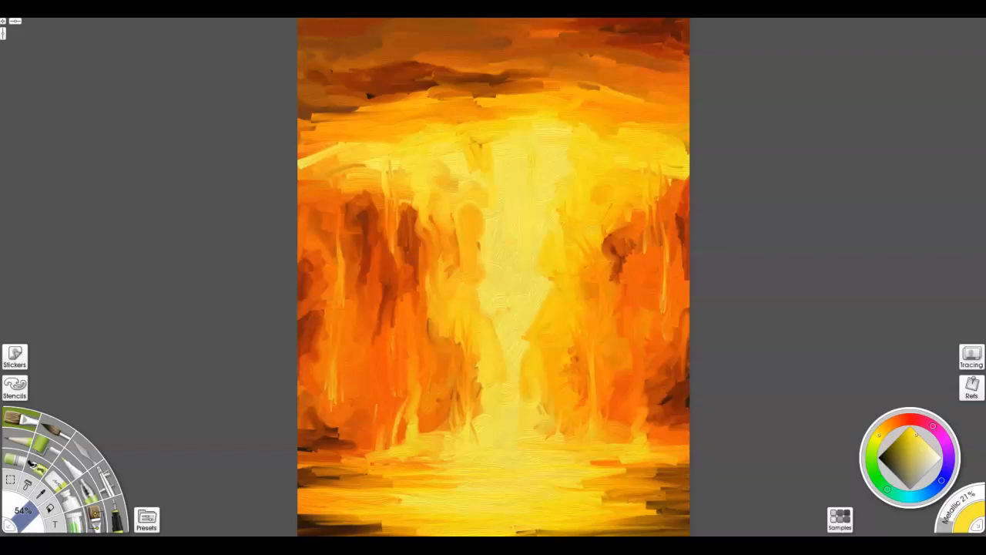
Sample a reddish brown and paint horizontal strokes on the lower right water.
key("alt")
left_click_drag(639, 515, 590, 516)
left_click_drag(673, 513, 572, 524)
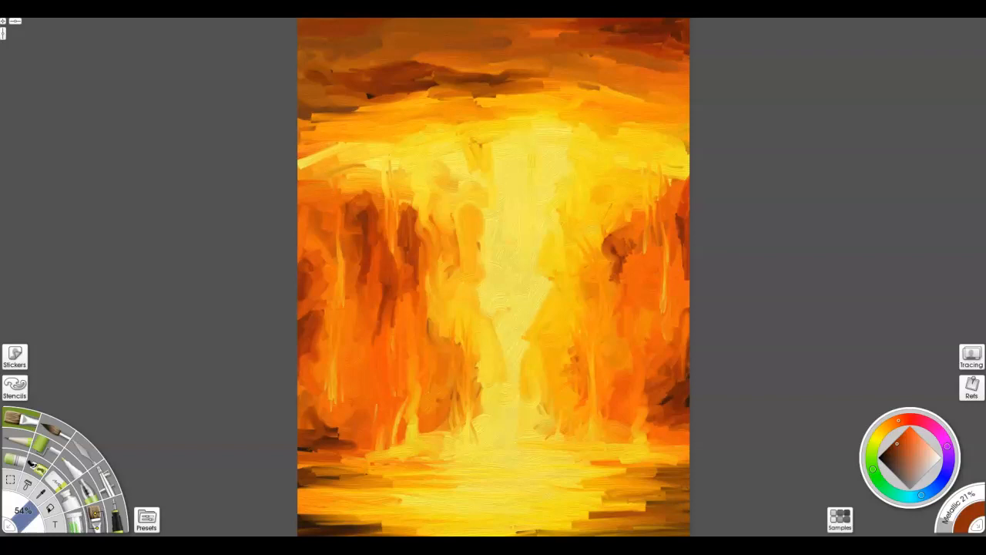
Sample a near-black brown and paint a hanging rock overhang in the upper right corner.
key("alt")
left_click_drag(664, 20, 629, 19)
mouse_move(685, 31)
left_mouse_down()
mouse_move(624, 30)
mouse_move(649, 31)
left_mouse_up()
mouse_move(689, 41)
left_mouse_down()
mouse_move(648, 41)
mouse_move(645, 50)
left_mouse_up()
mouse_move(688, 57)
left_mouse_down()
mouse_move(647, 58)
mouse_move(676, 79)
mouse_move(646, 49)
mouse_move(668, 87)
mouse_move(669, 61)
mouse_move(682, 52)
mouse_move(667, 100)
mouse_move(677, 113)
left_mouse_up()
mouse_move(684, 35)
left_mouse_down()
mouse_move(678, 100)
mouse_move(685, 92)
mouse_move(678, 120)
mouse_move(684, 62)
mouse_move(667, 115)
left_mouse_up()
mouse_move(627, 26)
left_mouse_down()
mouse_move(655, 69)
mouse_move(623, 28)
mouse_move(673, 23)
left_mouse_up()
left_click_drag(681, 83, 687, 230)
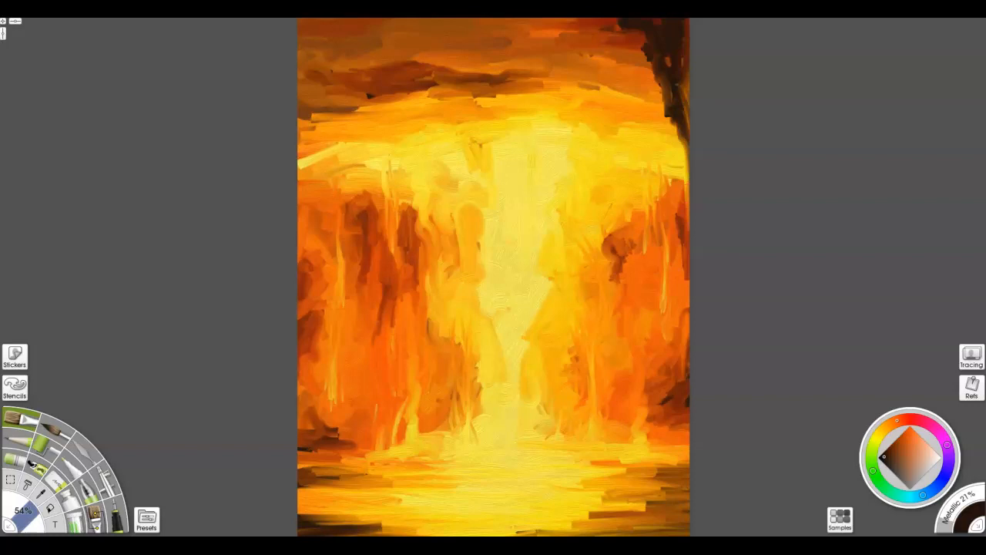
Reshape and darken the upper right rock overhang with colors sampled from the painting.
key("alt")
mouse_move(626, 25)
left_mouse_down()
mouse_move(644, 22)
mouse_move(621, 22)
mouse_move(660, 84)
mouse_move(664, 28)
mouse_move(655, 39)
mouse_move(645, 27)
mouse_move(652, 40)
mouse_move(619, 20)
mouse_move(663, 99)
left_mouse_up()
key("alt")
key("alt")
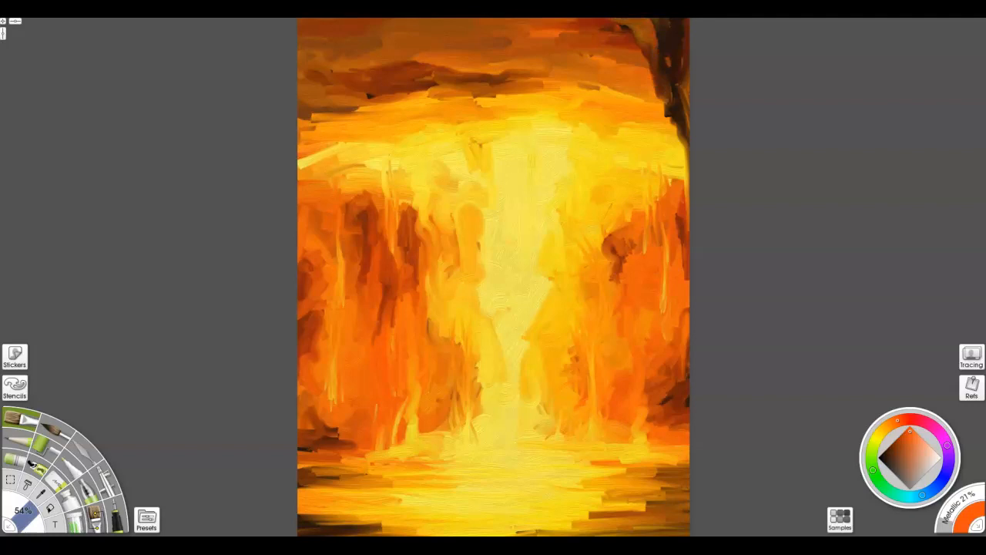
key("alt")
mouse_move(657, 29)
left_mouse_down()
mouse_move(649, 50)
mouse_move(646, 33)
left_mouse_up()
left_click_drag(682, 59, 686, 94)
Paint two groups of dark brown hanging rock spikes in the upper left of the sky.
mouse_move(324, 20)
left_mouse_down()
mouse_move(321, 93)
mouse_move(304, 38)
mouse_move(329, 61)
mouse_move(317, 128)
left_mouse_up()
left_click_drag(308, 63, 311, 120)
left_click_drag(311, 45, 320, 146)
left_click_drag(308, 73, 311, 92)
left_click_drag(304, 22, 303, 86)
left_click_drag(300, 38, 302, 81)
mouse_move(338, 17)
left_mouse_down()
mouse_move(338, 31)
mouse_move(370, 44)
mouse_move(372, 79)
left_mouse_up()
mouse_move(377, 18)
left_mouse_down()
mouse_move(379, 82)
mouse_move(367, 91)
left_mouse_up()
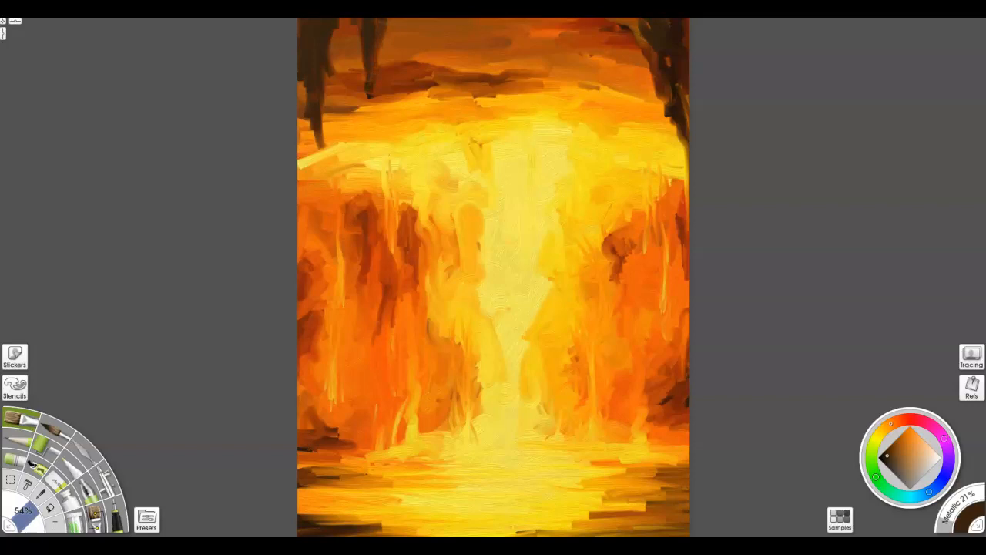
Reduce the brush size to 13% and paint thin glowing streaks along the edges of the upper left hanging rocks.
key("bracketleft")
key("bracketleft")
key("bracketleft")
key("bracketleft")
key("bracketleft")
key("bracketleft")
key("bracketleft")
key("bracketleft")
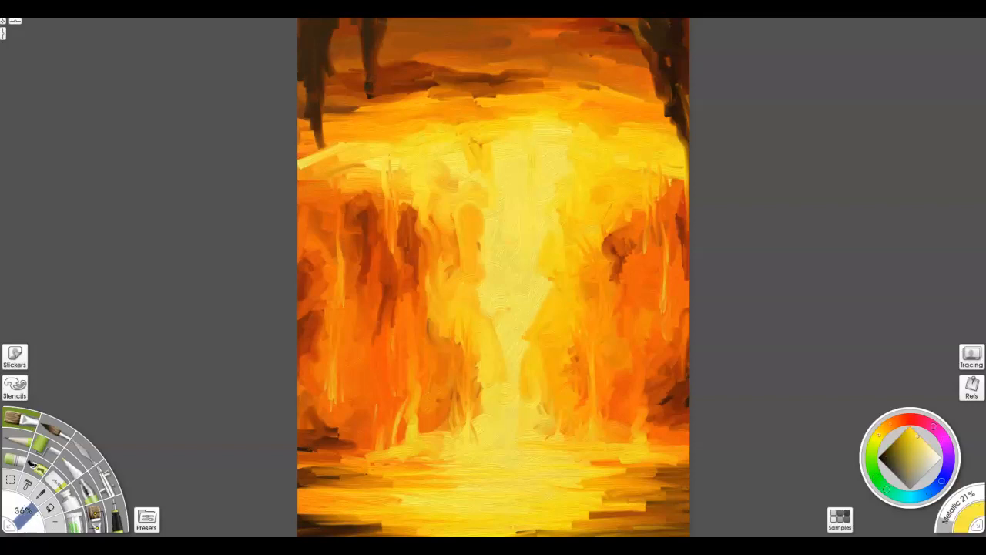
left_click_drag(381, 18, 370, 91)
left_click_drag(332, 18, 328, 35)
left_click_drag(321, 105, 323, 147)
mouse_move(324, 87)
left_mouse_down()
mouse_move(324, 117)
mouse_move(336, 20)
left_mouse_up()
Sample orange from the sky and add thin highlights to the upper left hanging rocks.
left_click(332, 124, "alt")
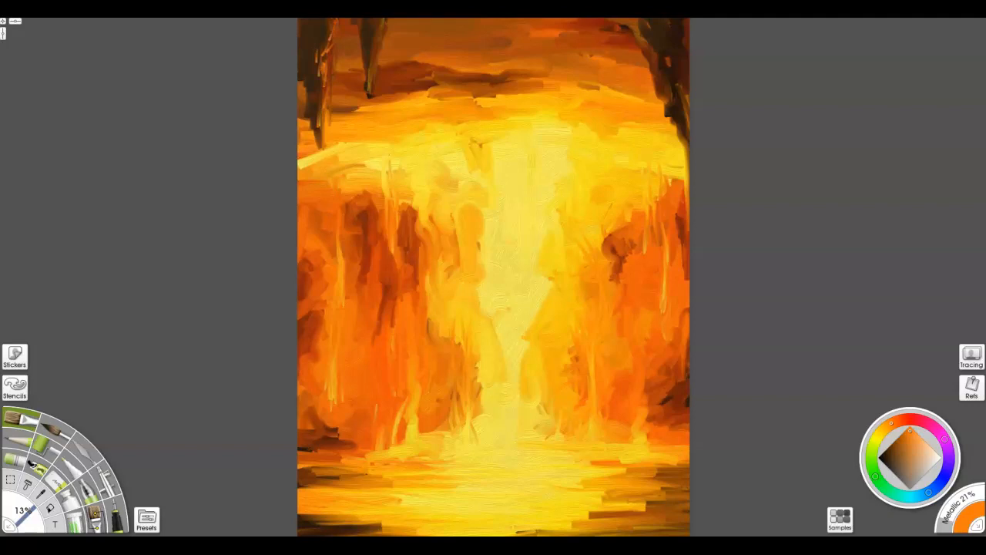
left_click_drag(319, 54, 322, 37)
left_click_drag(325, 97, 322, 151)
left_click_drag(378, 43, 374, 80)
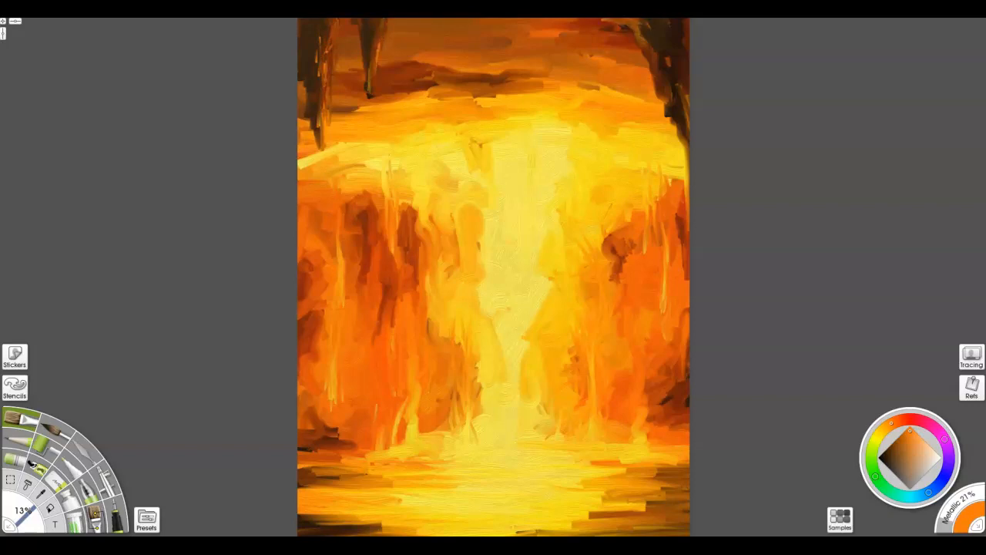
Sample dark brown from the right overhang, set the brush size to 50%, and paint a foreground rock in the lower left corner.
left_click(662, 82, "alt")
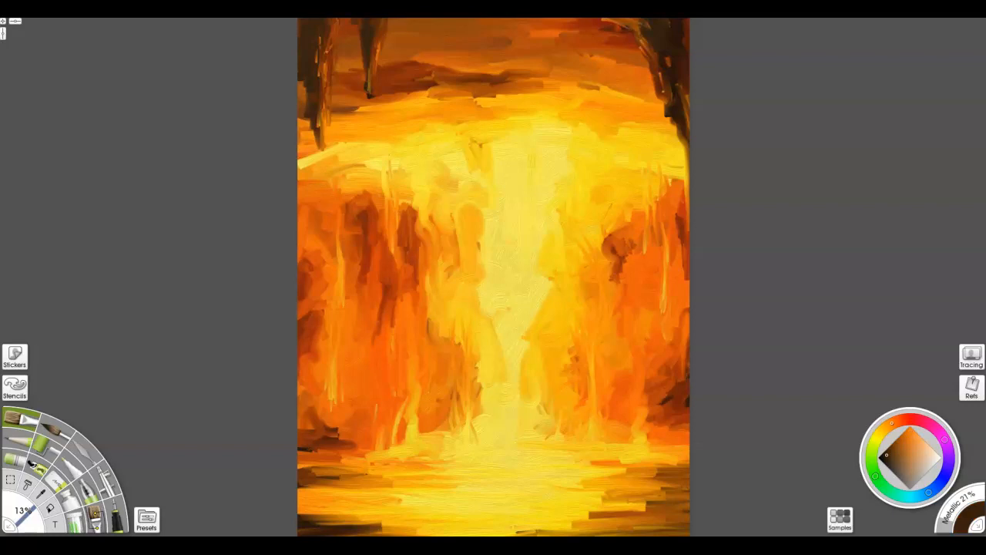
key("bracketright")
left_click_drag(302, 422, 314, 535)
mouse_move(303, 482)
left_mouse_down()
mouse_move(307, 524)
mouse_move(300, 513)
left_mouse_up()
mouse_move(305, 450)
left_mouse_down()
mouse_move(314, 501)
mouse_move(304, 423)
left_mouse_up()
left_click_drag(303, 384, 307, 422)
left_click_drag(314, 486, 331, 527)
mouse_move(311, 433)
left_mouse_down()
mouse_move(324, 506)
mouse_move(344, 535)
left_mouse_up()
left_click_drag(317, 494, 345, 534)
left_click_drag(318, 456, 325, 516)
left_click_drag(299, 371, 301, 395)
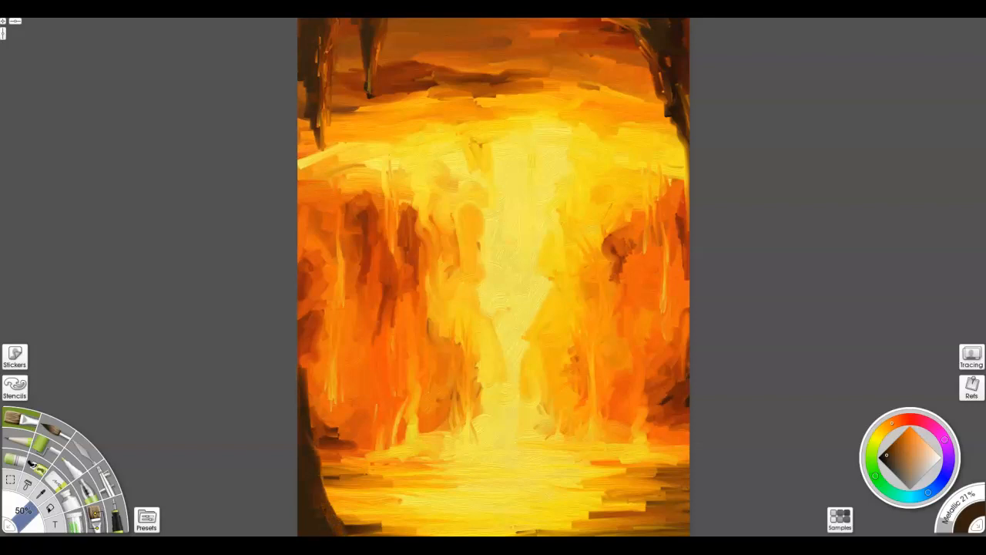
Paint a dark brown foreground rock rising along the right edge from the lower right corner.
mouse_move(616, 535)
left_mouse_down()
mouse_move(623, 500)
mouse_move(631, 514)
mouse_move(659, 510)
mouse_move(671, 493)
mouse_move(681, 424)
left_mouse_up()
left_click_drag(678, 481, 685, 423)
left_click_drag(673, 510, 686, 447)
mouse_move(664, 533)
left_mouse_down()
mouse_move(681, 484)
mouse_move(675, 533)
left_mouse_up()
left_click_drag(682, 471, 667, 515)
mouse_move(683, 430)
left_mouse_down()
mouse_move(687, 489)
mouse_move(679, 467)
left_mouse_up()
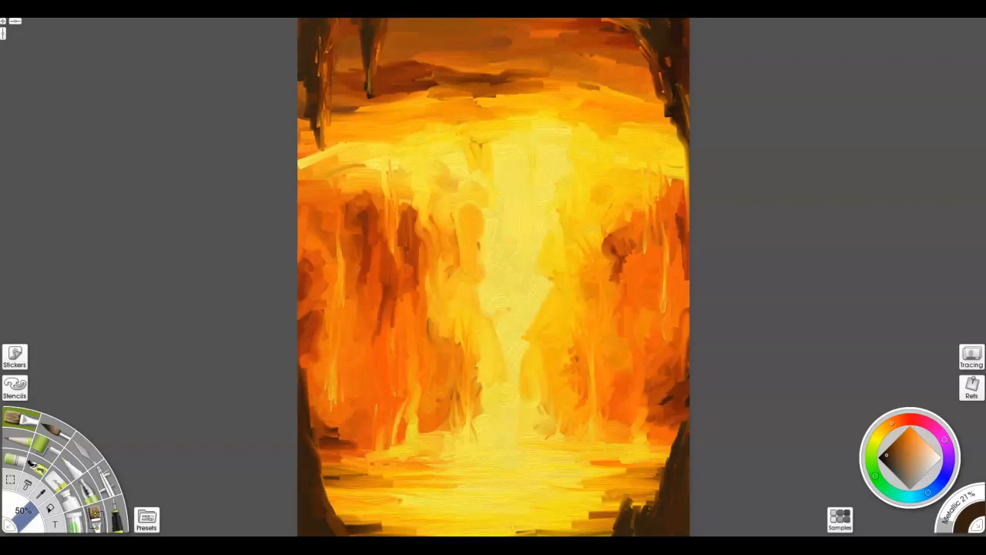
left_click_drag(685, 428, 685, 391)
mouse_move(624, 508)
left_mouse_down()
mouse_move(605, 534)
mouse_move(661, 489)
left_mouse_up()
Add dark brown shadows to the left cliff's middle and upper outer edge and the right cliff's upper outer edge.
left_click_drag(355, 335, 355, 370)
mouse_move(352, 313)
left_mouse_down()
mouse_move(353, 359)
mouse_move(352, 309)
left_mouse_up()
mouse_move(310, 267)
left_mouse_down()
mouse_move(311, 183)
mouse_move(301, 183)
mouse_move(335, 193)
mouse_move(298, 230)
left_mouse_up()
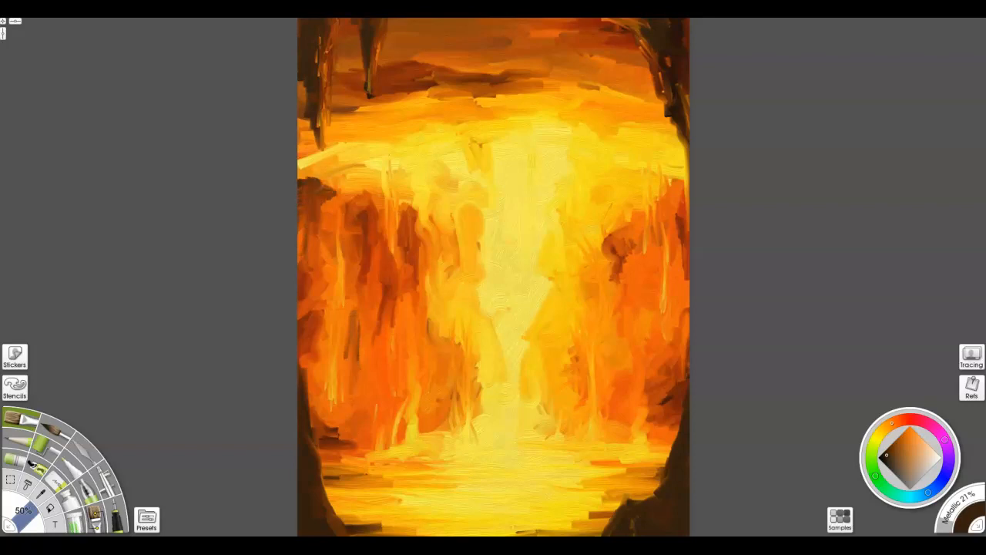
left_click_drag(681, 181, 687, 286)
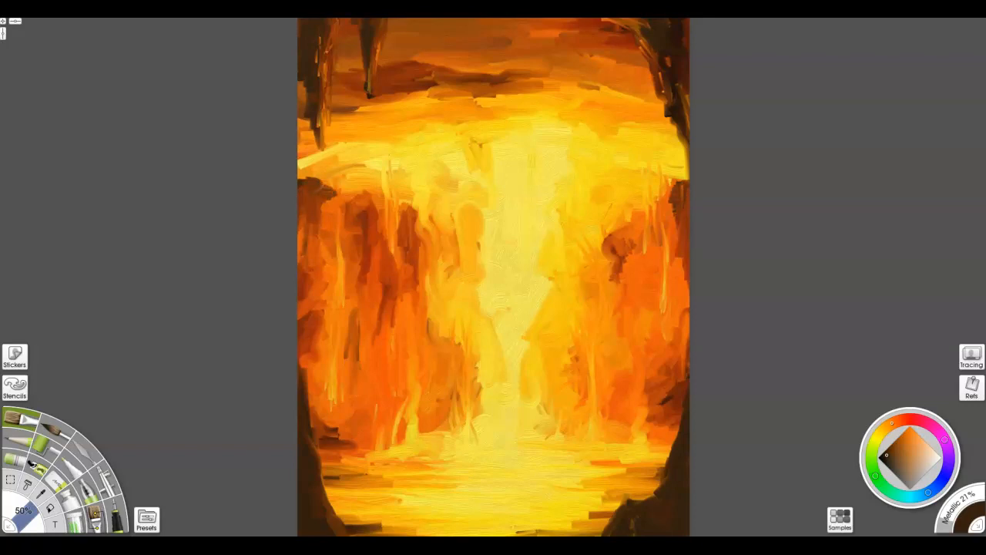
Choose an orange-red and paint glowing highlights on the inner edges of both foreground rocks.
left_click(907, 434)
mouse_move(642, 521)
left_mouse_down()
mouse_move(676, 455)
mouse_move(656, 513)
mouse_move(611, 527)
left_mouse_up()
mouse_move(635, 475)
left_mouse_down()
mouse_move(623, 513)
mouse_move(646, 514)
mouse_move(640, 498)
mouse_move(673, 462)
left_mouse_up()
left_click_drag(675, 459, 678, 432)
mouse_move(316, 501)
left_mouse_down()
mouse_move(332, 532)
mouse_move(312, 467)
left_mouse_up()
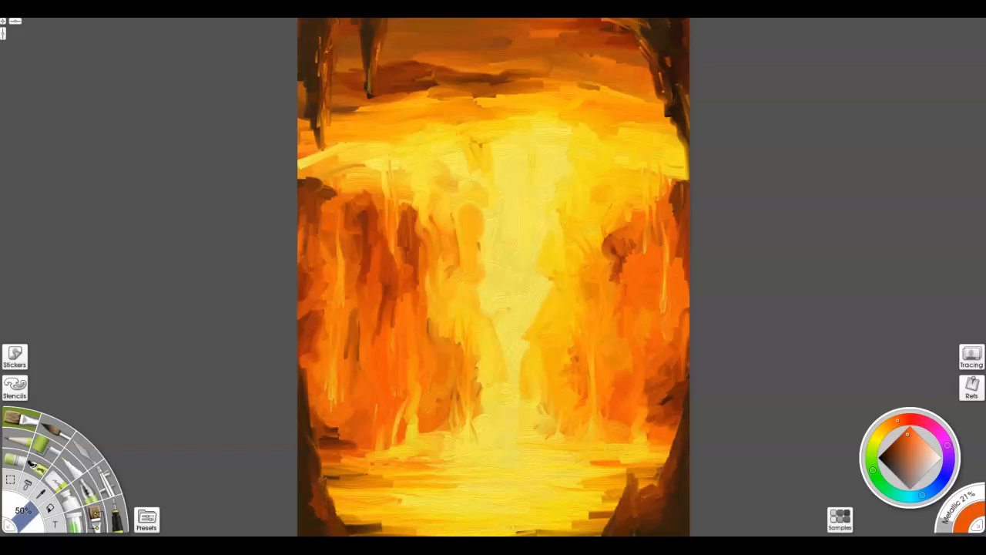
Sample dark brown from the right foreground rock, tone down both rocks' highlights, and darken the upper right overhang.
left_click(647, 510, "alt")
mouse_move(639, 495)
left_mouse_down()
mouse_move(625, 527)
mouse_move(655, 513)
left_mouse_up()
left_click_drag(655, 495, 644, 504)
left_click_drag(312, 499, 327, 521)
left_click_drag(316, 480, 317, 497)
left_click_drag(636, 19, 608, 19)
left_click_drag(686, 25, 688, 152)
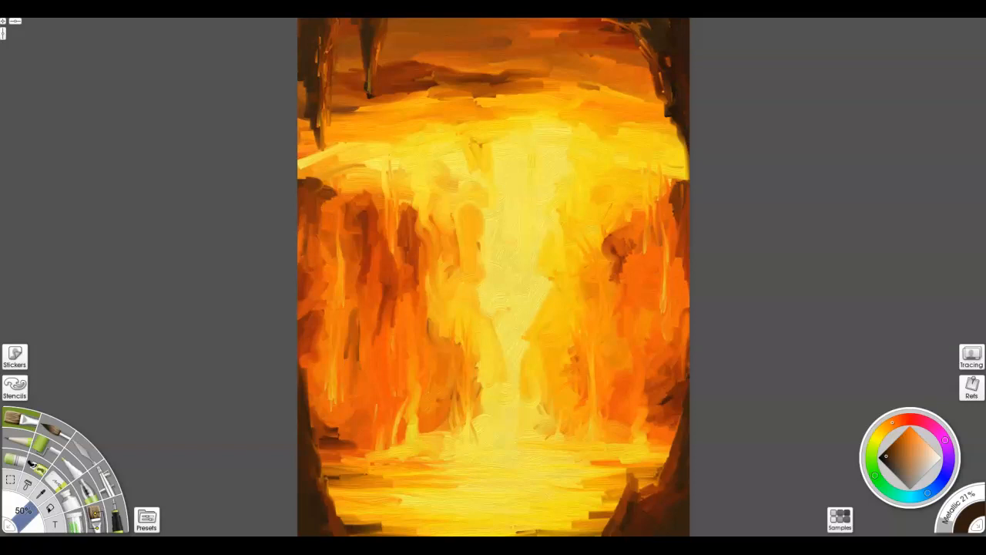
Set a light yellow brush to 7% and paint thin highlights on the right foreground rock.
left_click_drag(34, 512, 21, 526)
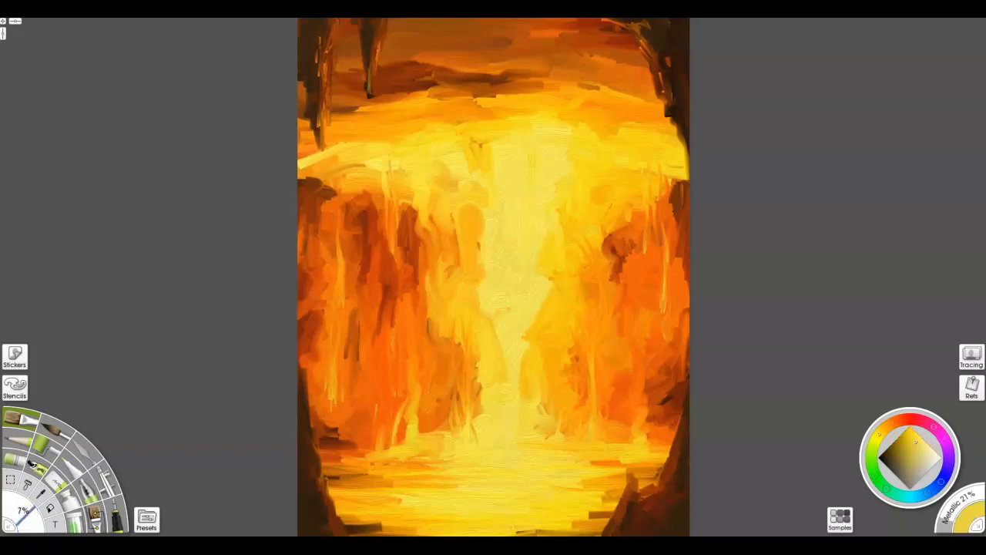
mouse_move(618, 507)
left_mouse_down()
mouse_move(626, 494)
mouse_move(615, 516)
left_mouse_up()
mouse_move(671, 466)
left_mouse_down()
mouse_move(666, 479)
mouse_move(680, 429)
mouse_move(678, 441)
left_mouse_up()
left_click_drag(652, 495, 681, 497)
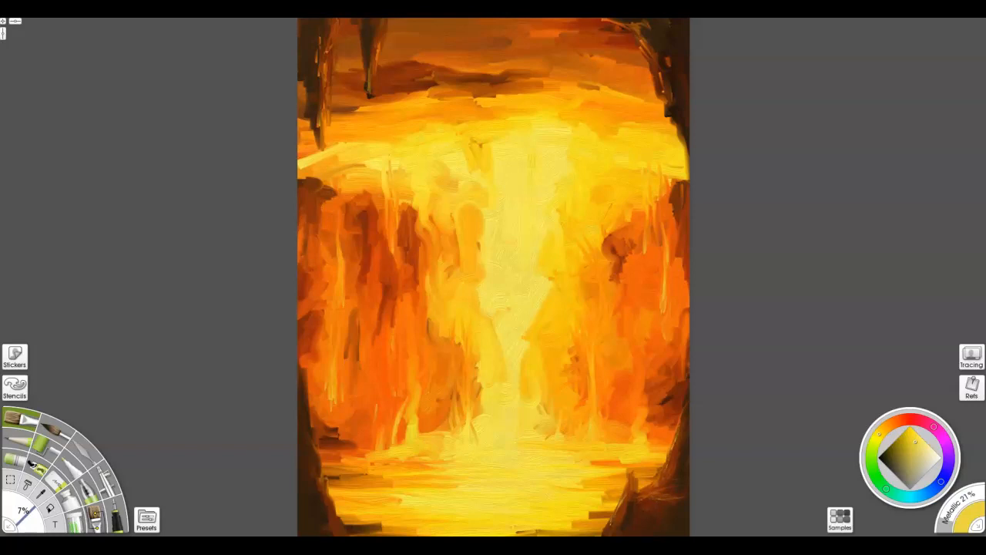
left_click_drag(628, 492, 627, 479)
Enlarge the brush to 30%, choose a light yellow, and paint drips down the left cliff's lower part into the pool.
key("]")
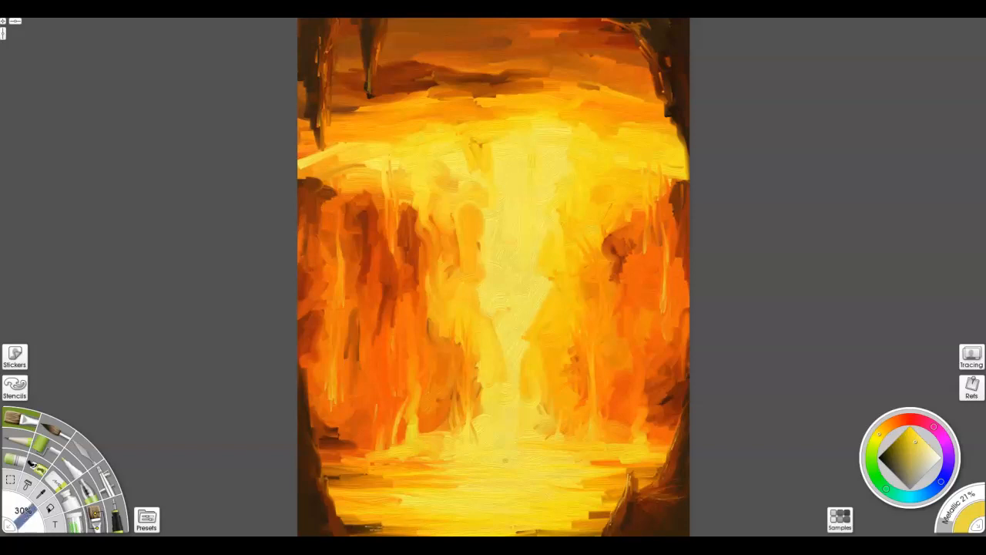
key("alt+Tab")
left_click(918, 441)
left_click_drag(364, 420, 372, 453)
mouse_move(363, 400)
left_mouse_down()
mouse_move(362, 433)
mouse_move(322, 466)
mouse_move(382, 459)
mouse_move(316, 457)
mouse_move(427, 461)
mouse_move(409, 453)
left_mouse_up()
Sample orange-red from the left cliff for ripples across the pool, and brighten the waterfall's upper right crest with yellow.
left_click(401, 431, "alt")
left_click_drag(413, 473, 427, 473)
left_click_drag(413, 519, 462, 522)
left_click_drag(393, 527, 422, 527)
left_click_drag(415, 517, 453, 516)
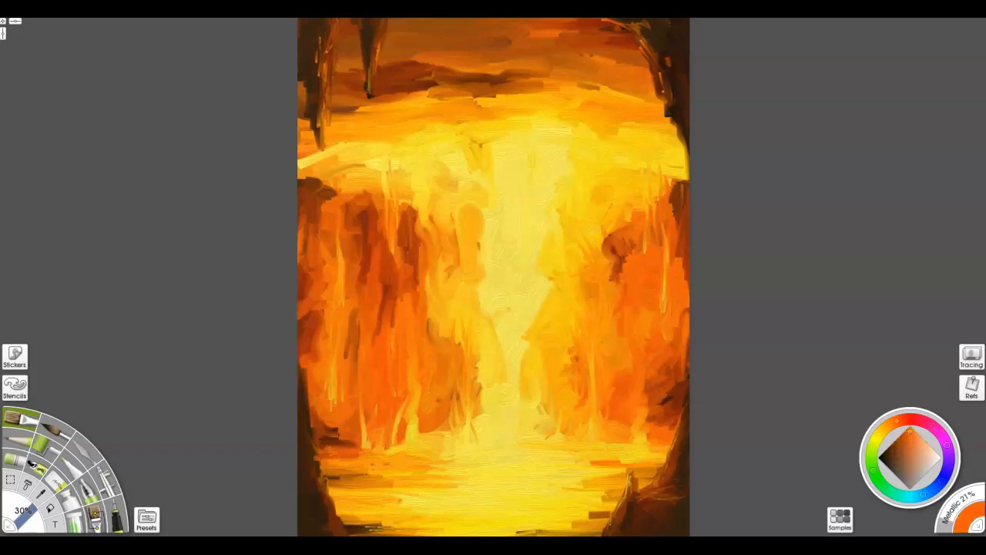
left_click_drag(561, 465, 609, 463)
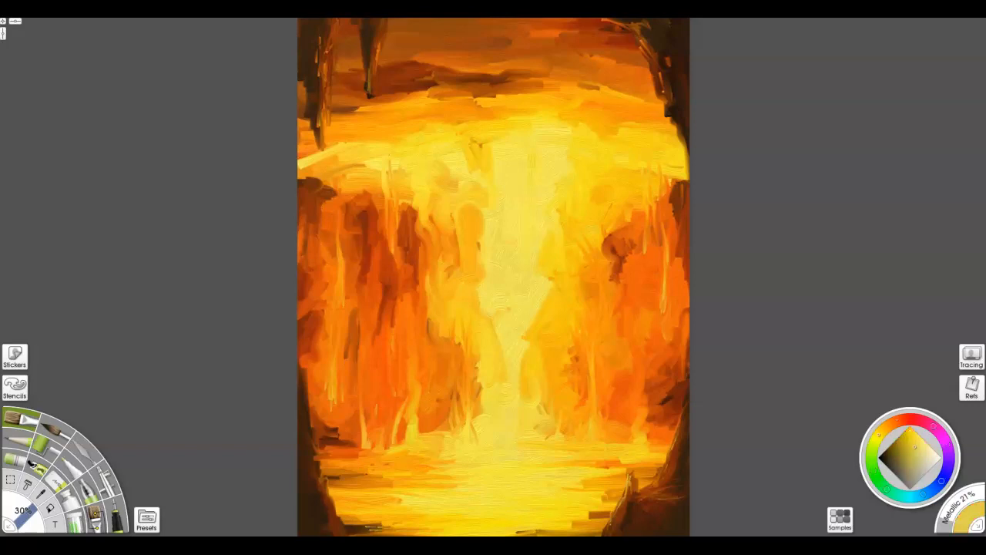
left_click_drag(572, 115, 626, 131)
Choose a dark blue and scribble shading down the left cliff's outer edge and across the upper right cave ceiling.
left_click(925, 493)
left_click(894, 464)
left_click_drag(302, 223, 322, 389)
mouse_move(455, 28)
left_mouse_down()
mouse_move(532, 25)
mouse_move(621, 46)
left_mouse_up()
Choose a darker blue and shade the cave ceiling, the overhanging rocks, and the outer edges of both cliffs.
left_click(886, 460)
mouse_move(542, 20)
left_mouse_down()
mouse_move(424, 22)
mouse_move(462, 35)
mouse_move(394, 23)
left_mouse_up()
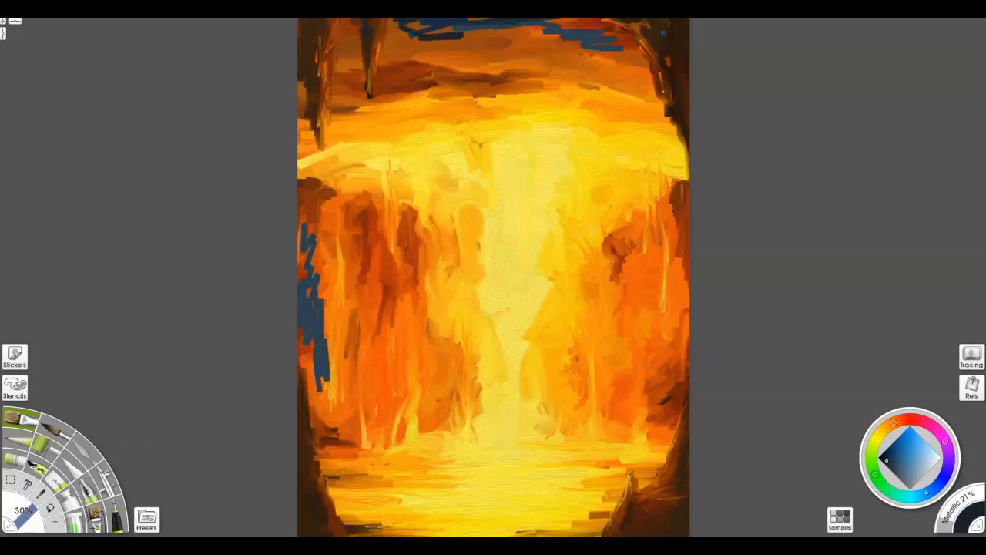
left_click_drag(302, 20, 299, 36)
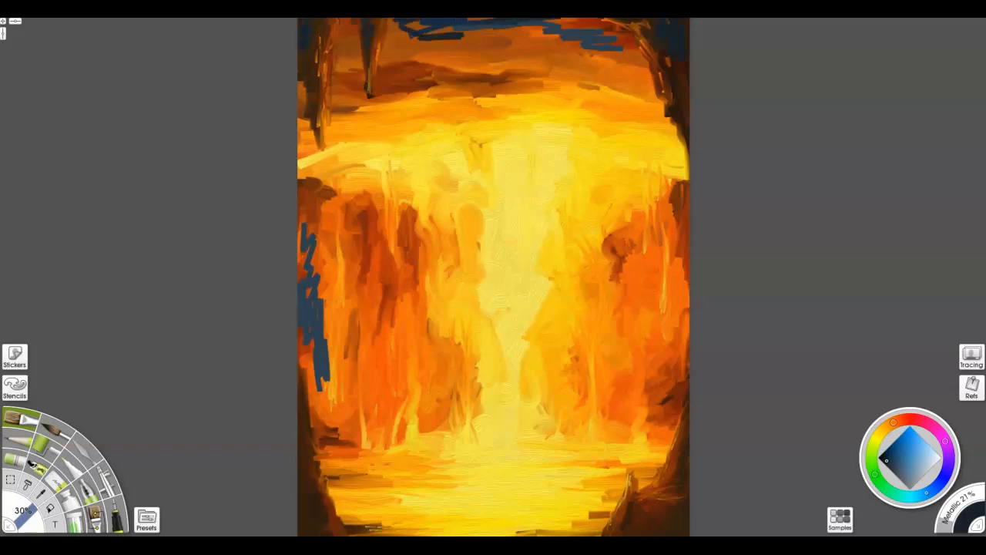
mouse_move(333, 414)
left_mouse_down()
mouse_move(346, 369)
mouse_move(341, 294)
left_mouse_up()
mouse_move(306, 355)
left_mouse_down()
mouse_move(302, 254)
mouse_move(301, 333)
left_mouse_up()
left_click_drag(303, 195, 300, 225)
left_click_drag(686, 225, 682, 372)
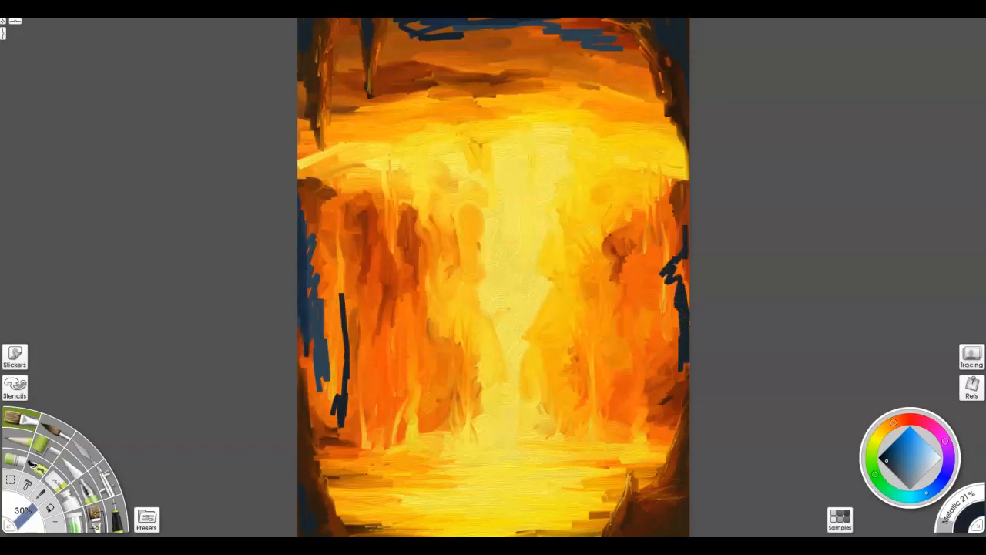
Blend the blue shading on both cliffs and the cave ceiling with the Palette Knife at 89%.
left_click(80, 444)
left_click_drag(337, 420, 343, 295)
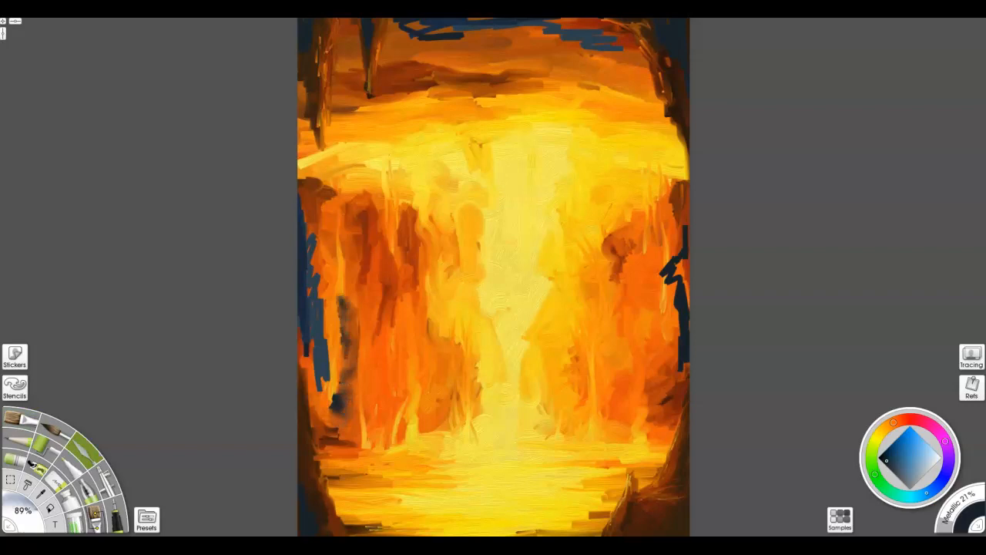
left_click_drag(324, 389, 318, 239)
left_click_drag(316, 278, 302, 193)
left_click_drag(305, 324, 307, 369)
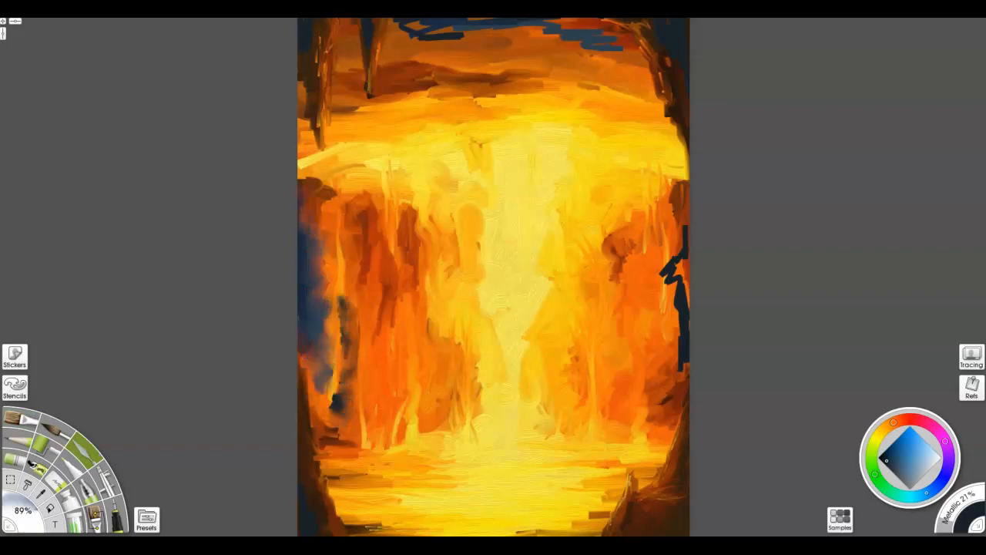
mouse_move(408, 27)
left_mouse_down()
mouse_move(462, 36)
mouse_move(568, 25)
mouse_move(607, 47)
mouse_move(396, 31)
left_mouse_up()
mouse_move(681, 239)
left_mouse_down()
mouse_move(667, 285)
mouse_move(679, 354)
mouse_move(681, 292)
left_mouse_up()
left_click_drag(343, 305, 334, 416)
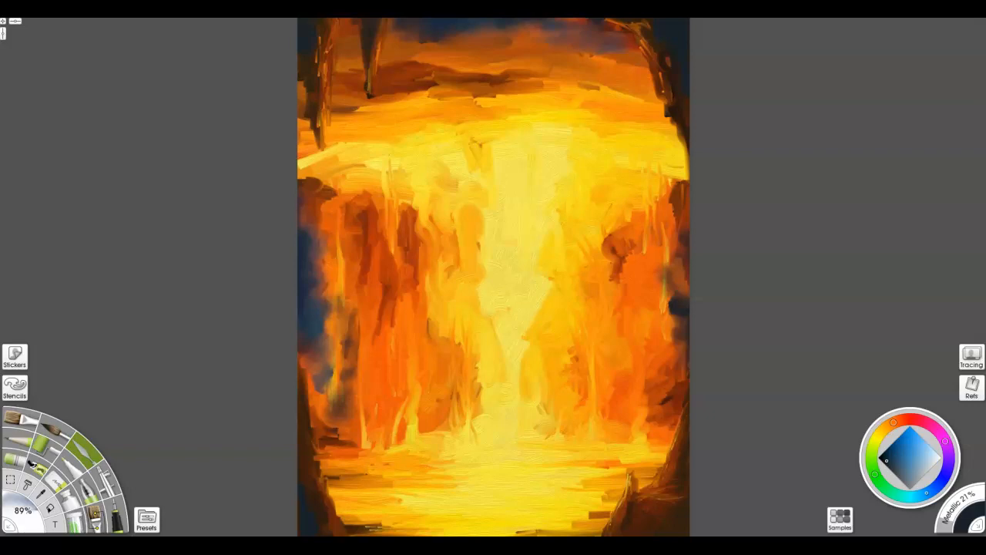
Reduce the Palette Knife to 21% and smear the blue patch on the left cliff into jagged streaks.
left_click_drag(31, 510, 8, 510)
left_click_drag(317, 290, 318, 315)
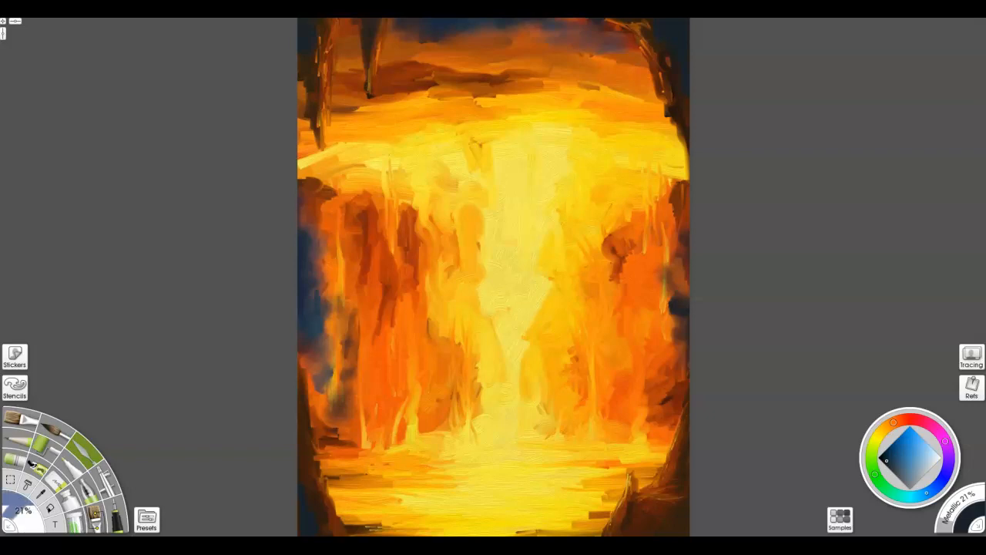
left_click_drag(318, 254, 325, 367)
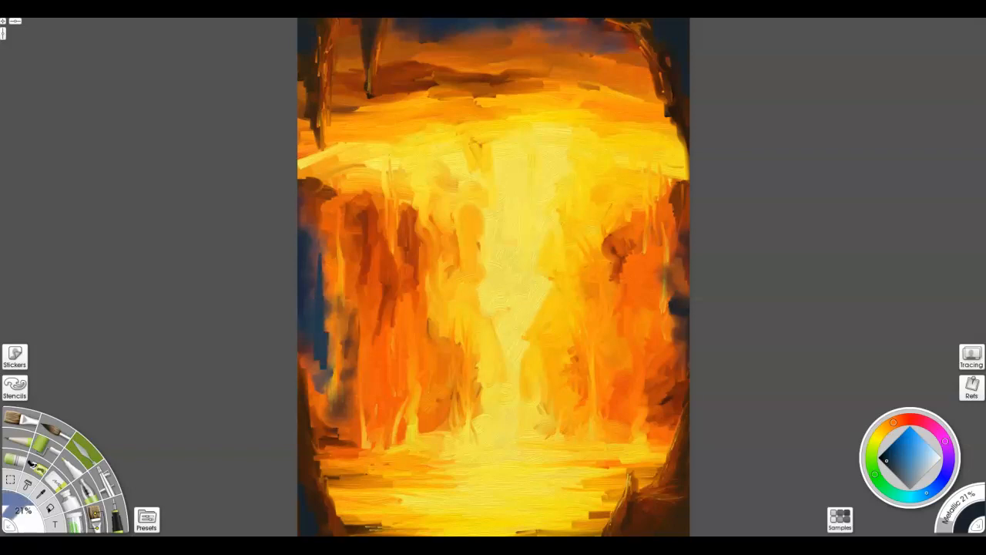
mouse_move(327, 312)
left_mouse_down()
mouse_move(326, 339)
mouse_move(310, 364)
mouse_move(315, 396)
left_mouse_up()
left_click_drag(305, 323, 307, 386)
left_click_drag(308, 299, 308, 339)
left_click_drag(316, 226, 319, 295)
left_click_drag(307, 202, 328, 296)
left_click_drag(307, 366, 308, 381)
Erase uneven gaps in the left cliff's blue patch with the Eraser at 20% to reveal the orange underneath.
key("e")
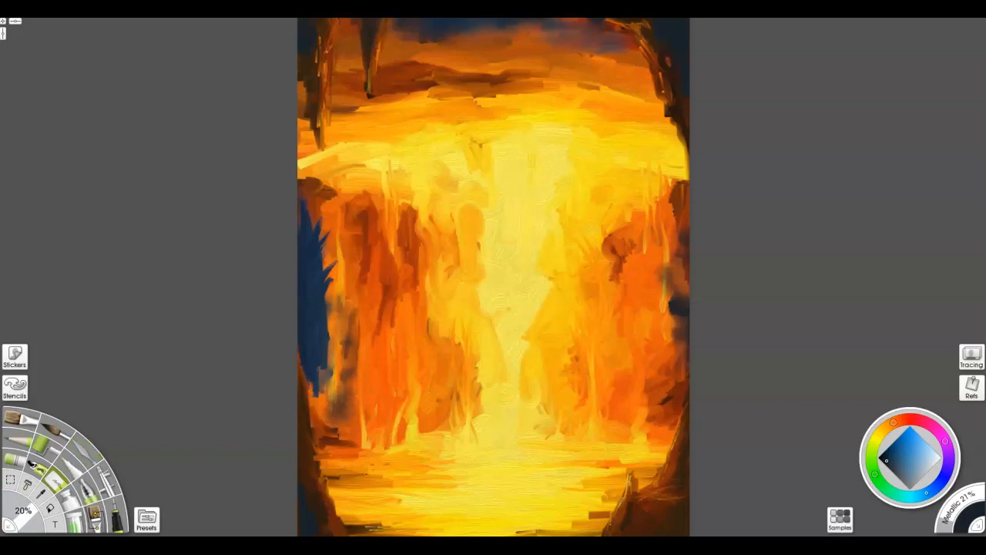
left_click_drag(320, 279, 320, 300)
left_click_drag(310, 275, 312, 310)
left_click_drag(304, 255, 306, 271)
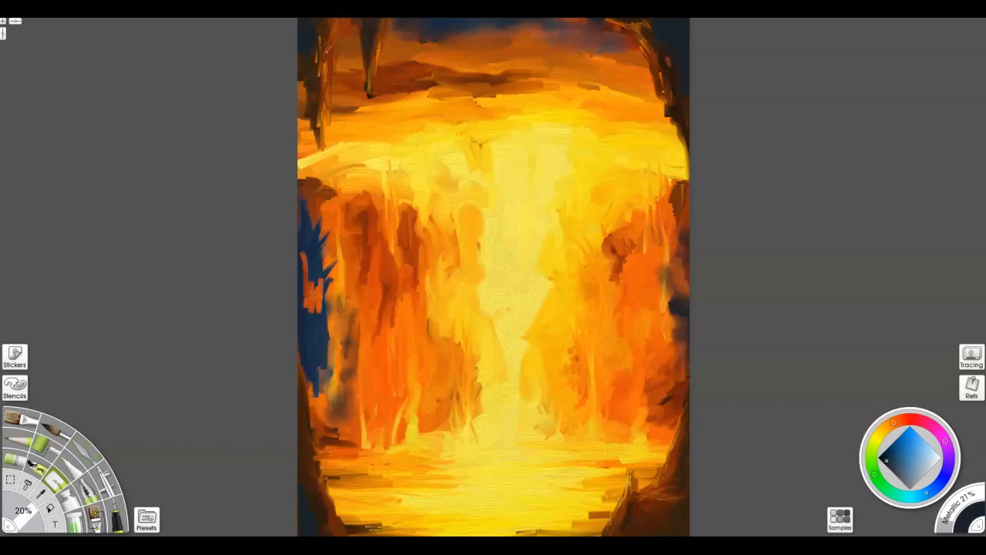
left_click_drag(309, 330, 312, 363)
left_click_drag(304, 297, 305, 330)
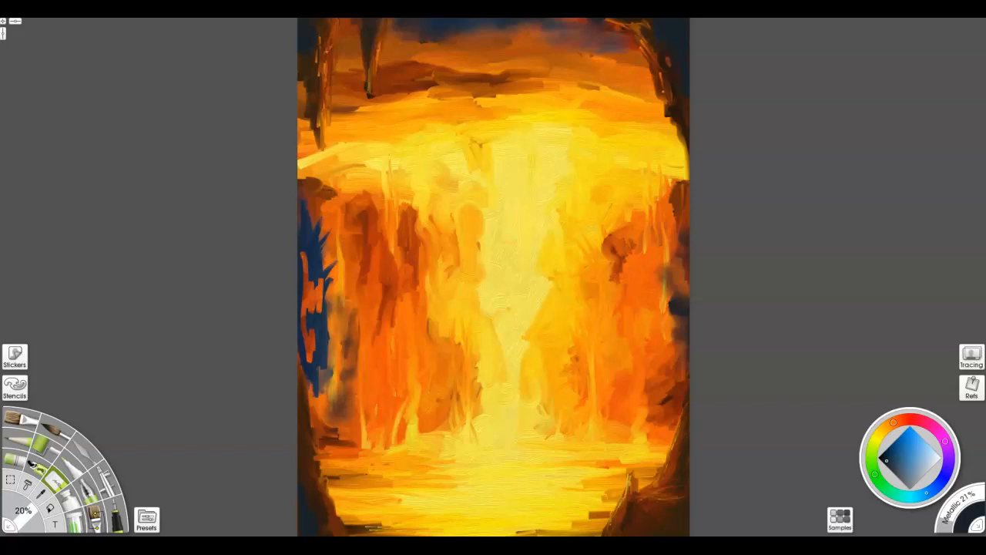
Blend the left cliff's blue patch and soften the cave ceiling's blue with the Palette Knife, raising its size to 85%.
key("k")
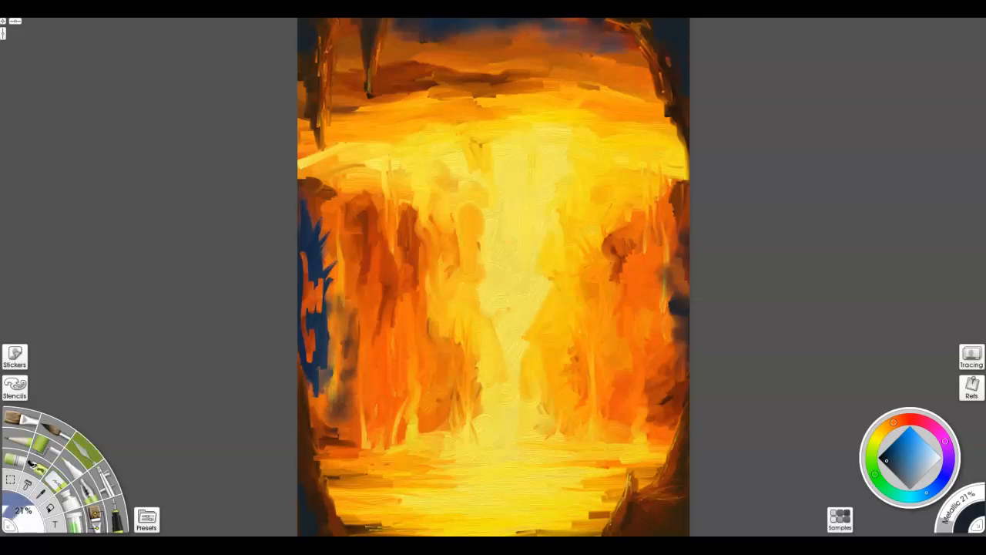
key("]")
left_click_drag(324, 235, 326, 287)
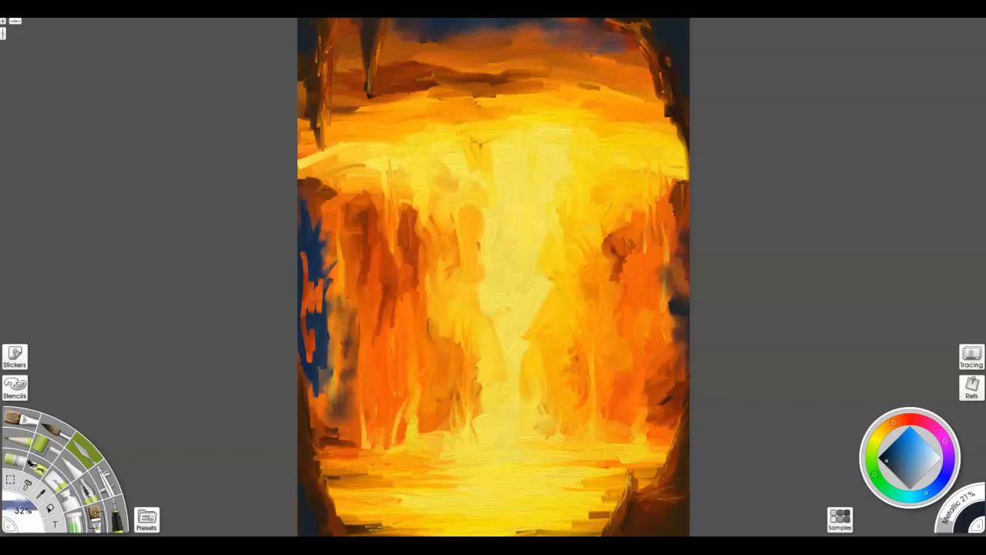
left_click_drag(315, 337, 316, 363)
key("]")
left_click_drag(319, 308, 320, 399)
left_click_drag(322, 288, 320, 369)
left_click_drag(328, 261, 308, 351)
left_click_drag(322, 217, 308, 277)
left_click_drag(305, 202, 306, 231)
left_click_drag(306, 353, 315, 395)
left_click_drag(322, 365, 333, 416)
left_click_drag(410, 36, 433, 43)
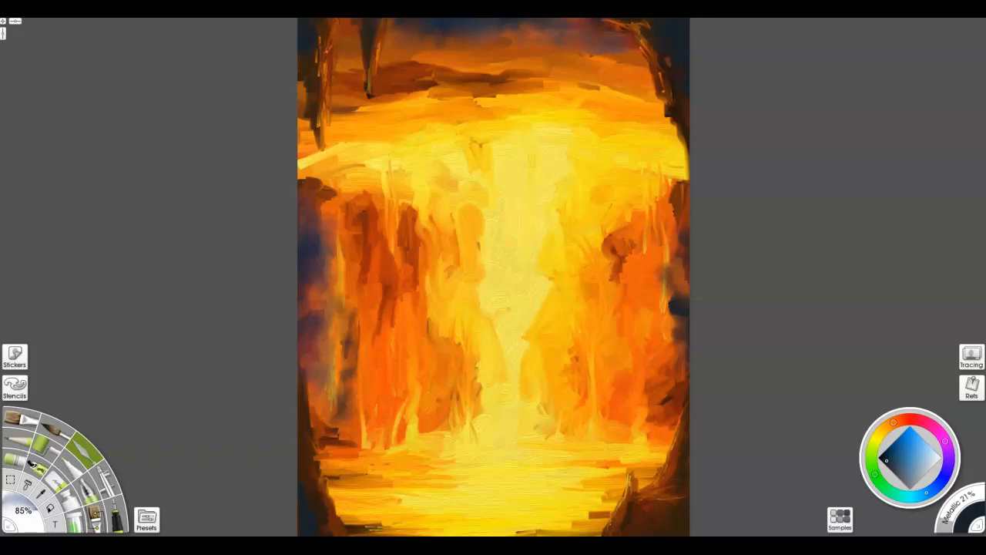
Turn the blue shading near-black and add dark strokes at 29% along the lower outer edges of both cliffs.
key("ctrl+z")
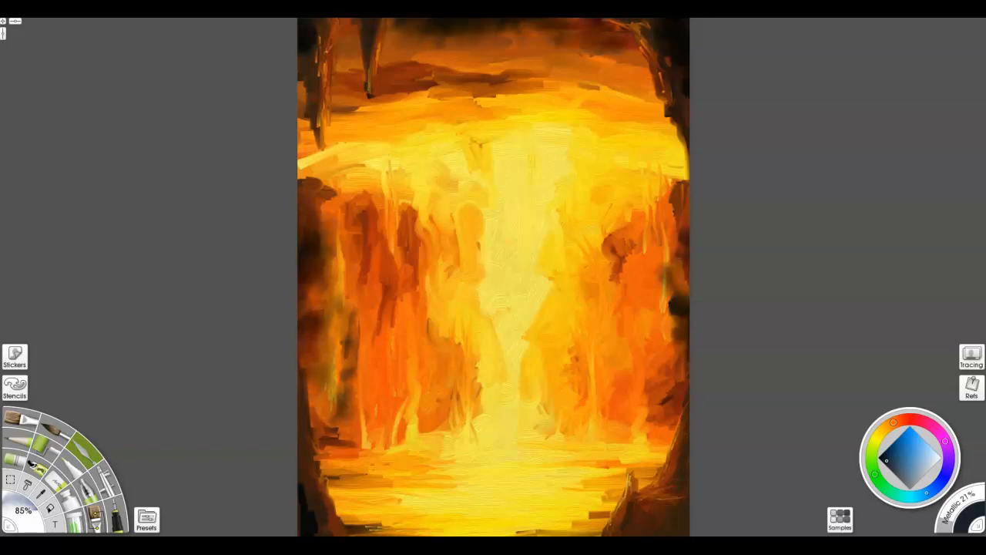
left_click(13, 459)
mouse_move(336, 424)
left_mouse_down()
mouse_move(335, 436)
mouse_move(321, 432)
mouse_move(300, 321)
left_mouse_up()
mouse_move(670, 425)
left_mouse_down()
mouse_move(684, 359)
mouse_move(661, 376)
left_mouse_up()
left_click_drag(681, 343, 686, 323)
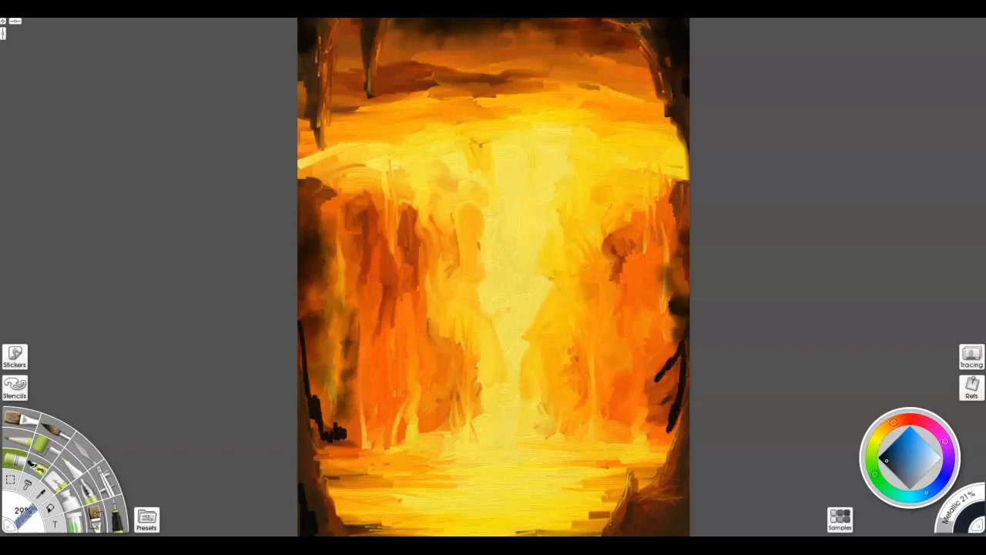
Blend the new dark strokes on both cliffs' lower outer edges with the Palette Knife at 85%.
left_click(86, 453)
mouse_move(672, 358)
left_mouse_down()
mouse_move(660, 380)
mouse_move(684, 322)
mouse_move(671, 431)
left_mouse_up()
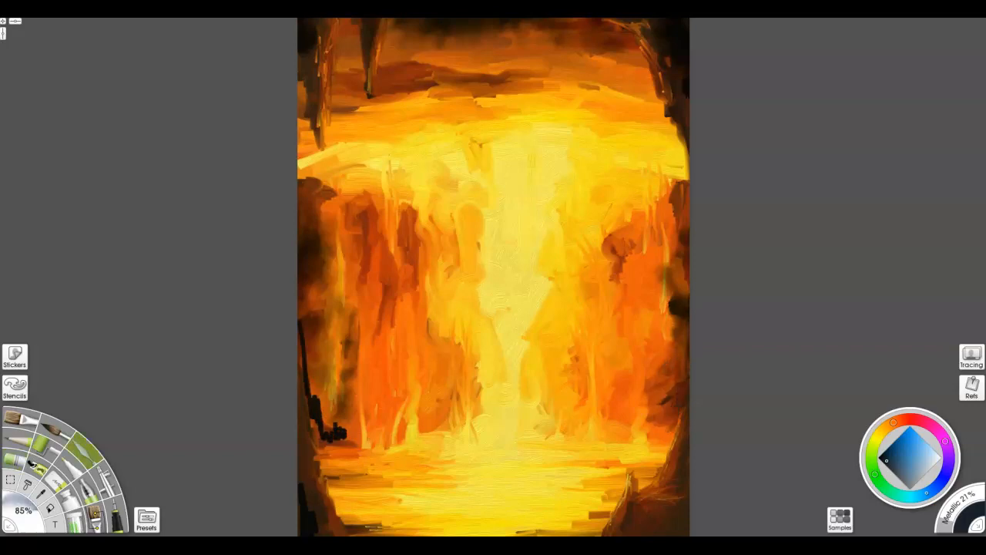
mouse_move(320, 409)
left_mouse_down()
mouse_move(339, 436)
mouse_move(313, 386)
mouse_move(303, 327)
mouse_move(333, 436)
left_mouse_up()
left_click_drag(313, 292, 313, 305)
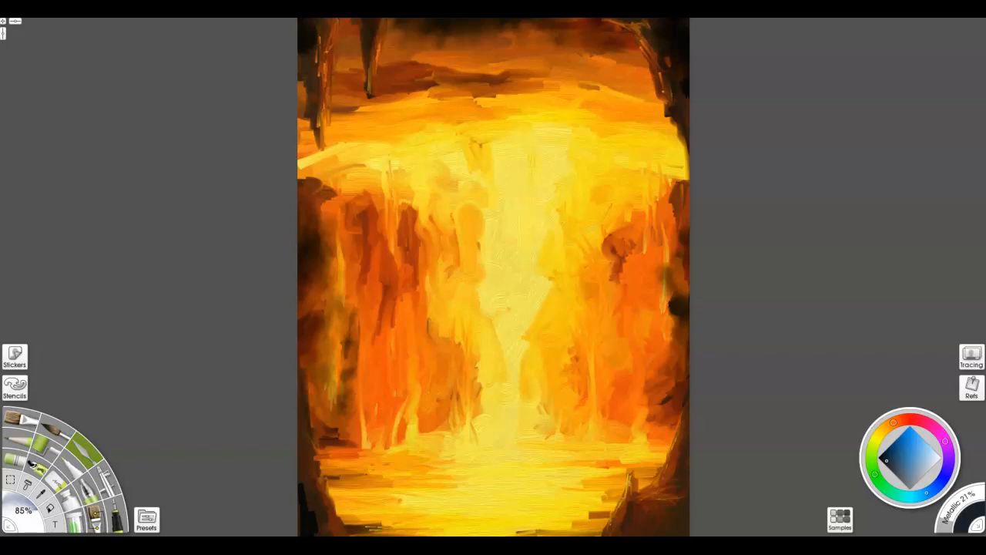
Add a dark stroke at 29% down the left cliff, and erase parts of the dark shading over its drips.
left_click_drag(23, 509, 18, 521)
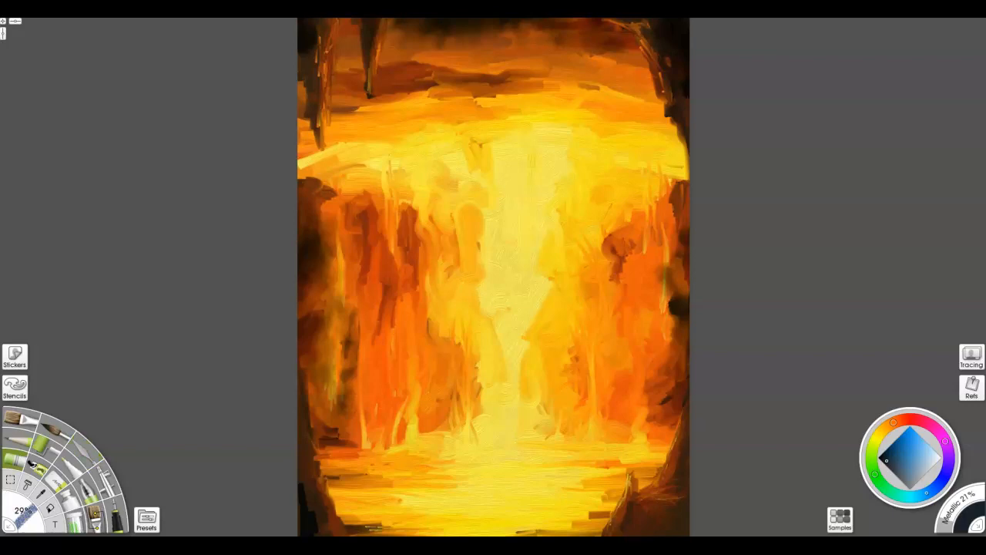
left_click_drag(336, 245, 346, 372)
left_click(83, 452)
left_click(56, 480)
mouse_move(328, 217)
left_mouse_down()
mouse_move(329, 245)
mouse_move(316, 225)
mouse_move(323, 294)
mouse_move(329, 245)
mouse_move(342, 338)
left_mouse_up()
left_click_drag(338, 260, 352, 351)
left_click_drag(351, 302, 352, 314)
left_click_drag(352, 365, 335, 431)
left_click_drag(326, 299, 328, 373)
Soften the remaining dark shading on the left cliff and the right cliff's outer edge with the Palette Knife.
key("k")
mouse_move(343, 332)
left_mouse_down()
mouse_move(343, 426)
mouse_move(335, 387)
left_mouse_up()
left_click_drag(323, 296, 313, 217)
left_click_drag(336, 275, 330, 223)
left_click_drag(325, 372, 339, 431)
left_click_drag(669, 354, 666, 259)
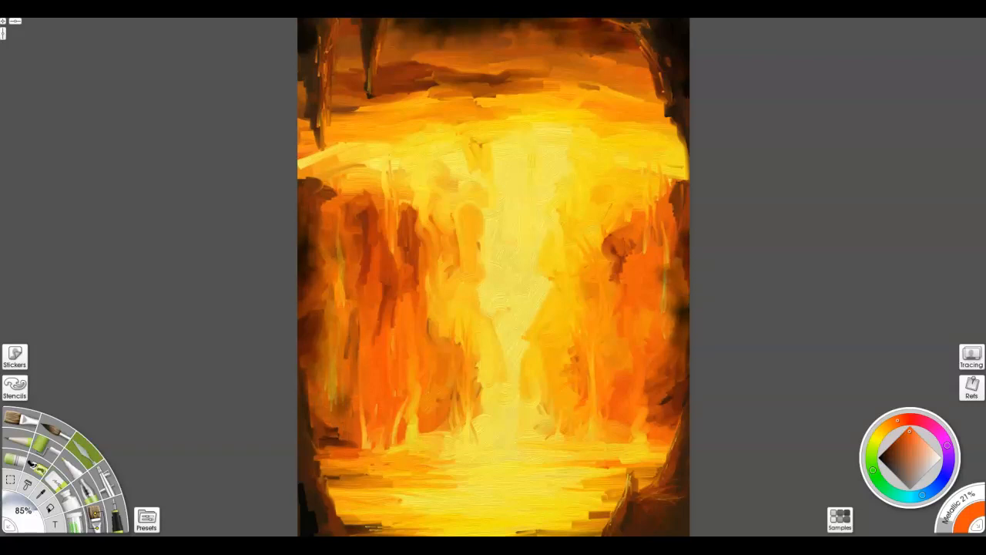
Sample reddish brown from the left cliff and build up the cliff's top edge with the oil brush at 30%.
left_click(361, 194, "alt")
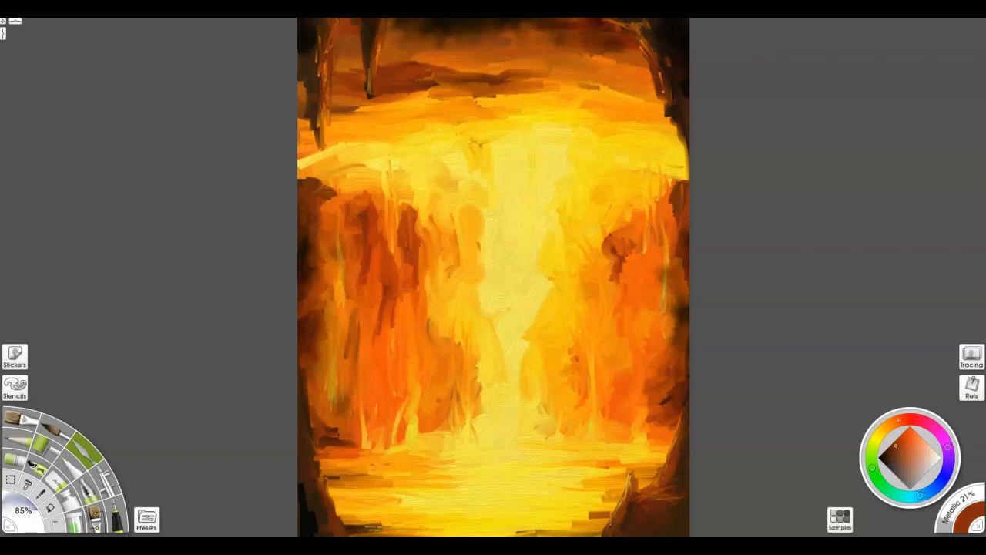
mouse_move(355, 193)
left_mouse_down()
mouse_move(368, 197)
mouse_move(354, 176)
mouse_move(363, 168)
mouse_move(350, 186)
mouse_move(338, 166)
mouse_move(318, 169)
left_mouse_up()
left_click(21, 418)
mouse_move(303, 188)
left_mouse_down()
mouse_move(302, 167)
mouse_move(333, 179)
left_mouse_up()
mouse_move(327, 206)
left_mouse_down()
mouse_move(324, 180)
mouse_move(328, 192)
left_mouse_up()
mouse_move(324, 181)
left_mouse_down()
mouse_move(300, 174)
mouse_move(300, 155)
left_mouse_up()
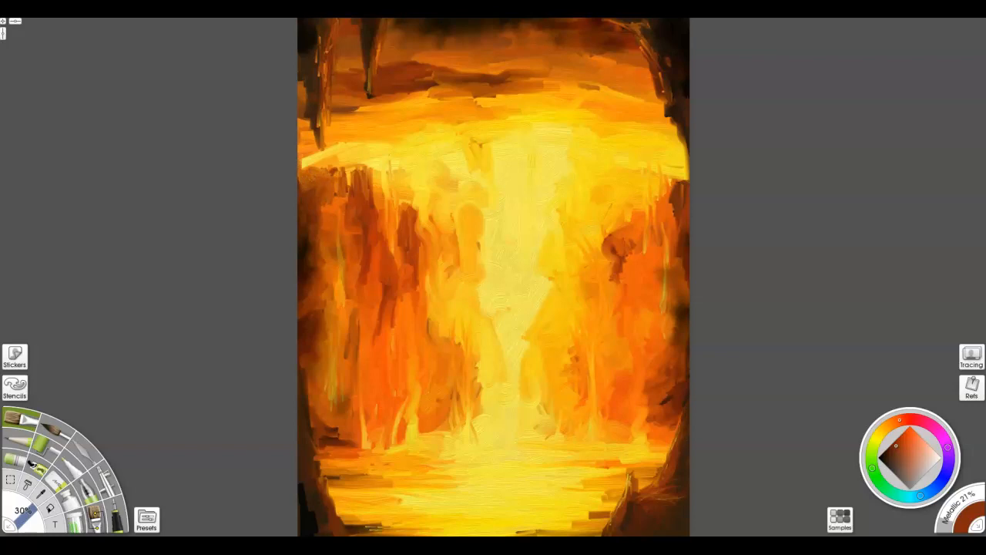
Enlarge the oil brush to 60%, fill in the left cliff's upper outer corner, and raise the right cliff's upper inner edge.
left_click_drag(21, 520, 34, 510)
mouse_move(301, 163)
left_mouse_down()
mouse_move(308, 176)
mouse_move(334, 173)
mouse_move(304, 163)
left_mouse_up()
mouse_move(313, 204)
left_mouse_down()
mouse_move(313, 169)
mouse_move(337, 193)
mouse_move(304, 160)
left_mouse_up()
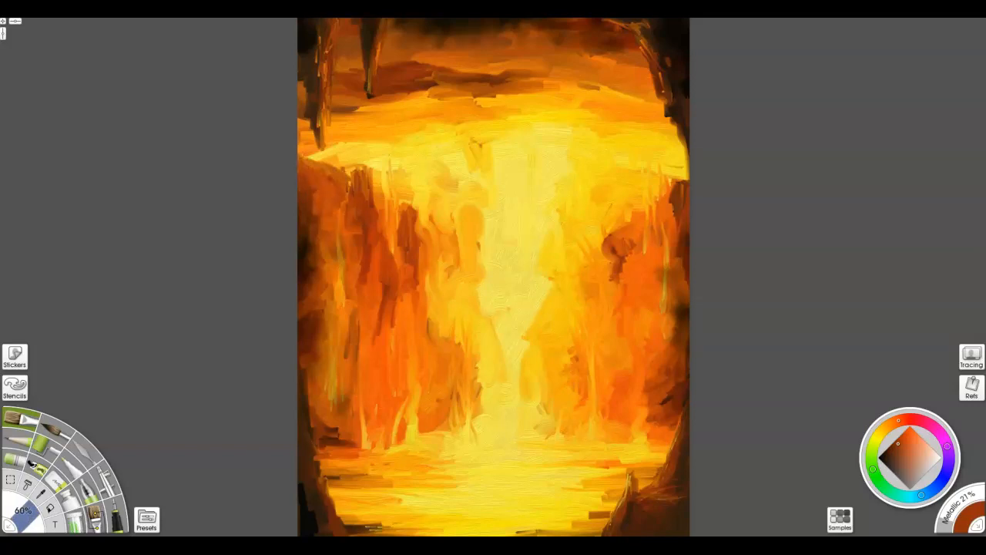
mouse_move(630, 179)
left_mouse_down()
mouse_move(633, 227)
mouse_move(616, 231)
left_mouse_up()
mouse_move(640, 199)
left_mouse_down()
mouse_move(639, 225)
mouse_move(642, 210)
mouse_move(618, 242)
left_mouse_up()
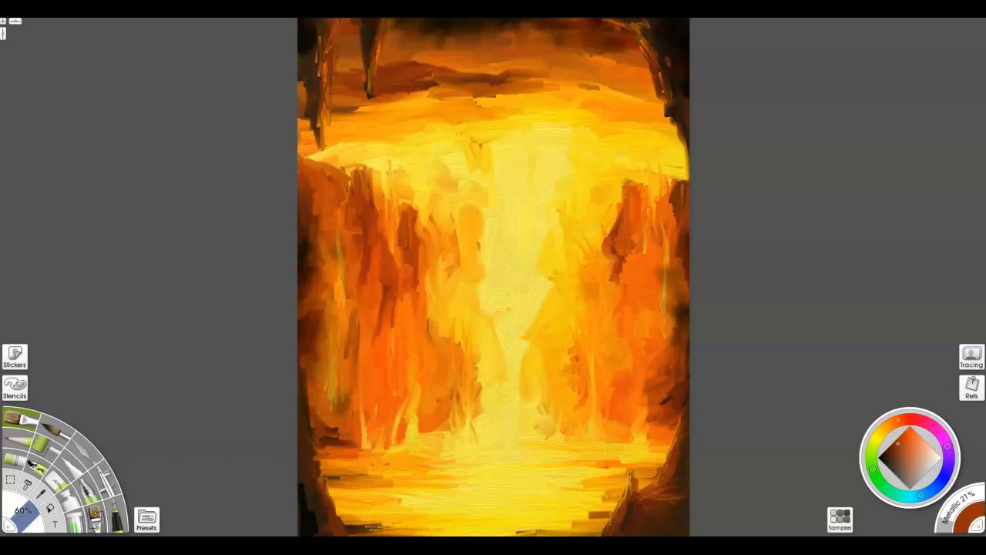
Paint reddish-brown horizontal strokes across the background above the waterfall.
left_click_drag(548, 77, 626, 81)
left_click_drag(440, 69, 535, 74)
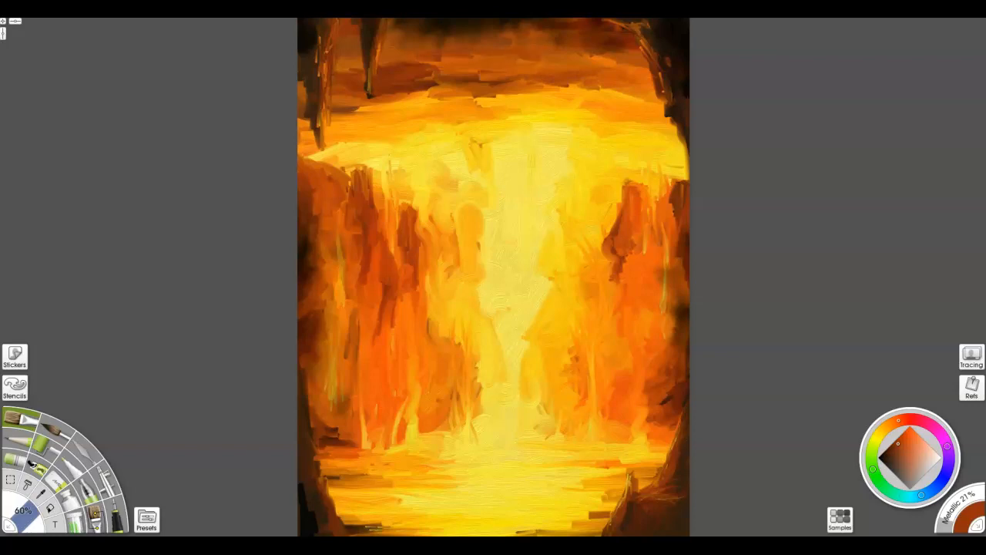
Switch from the oil brush to the pen-like tool with a 7% size and pale lavender colour.
left_click(117, 514)
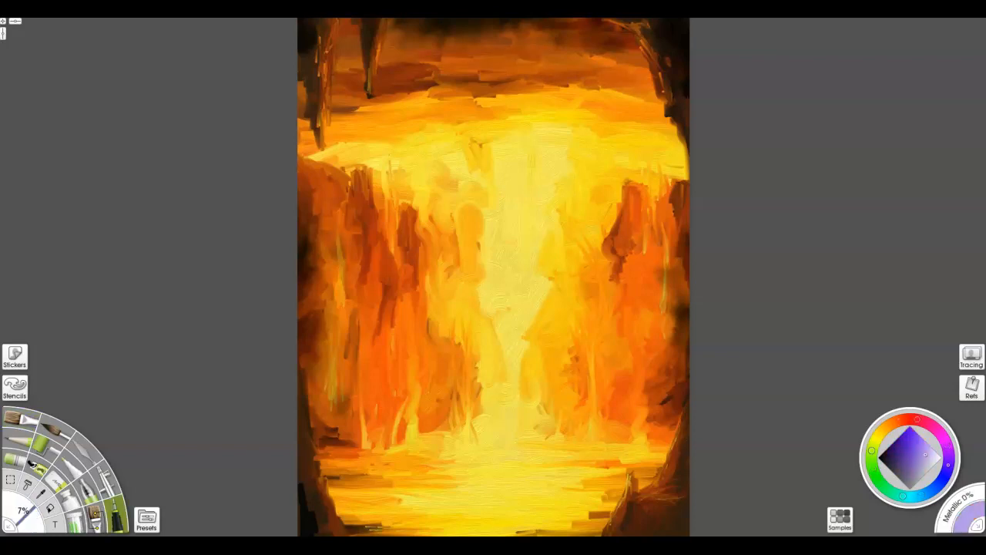